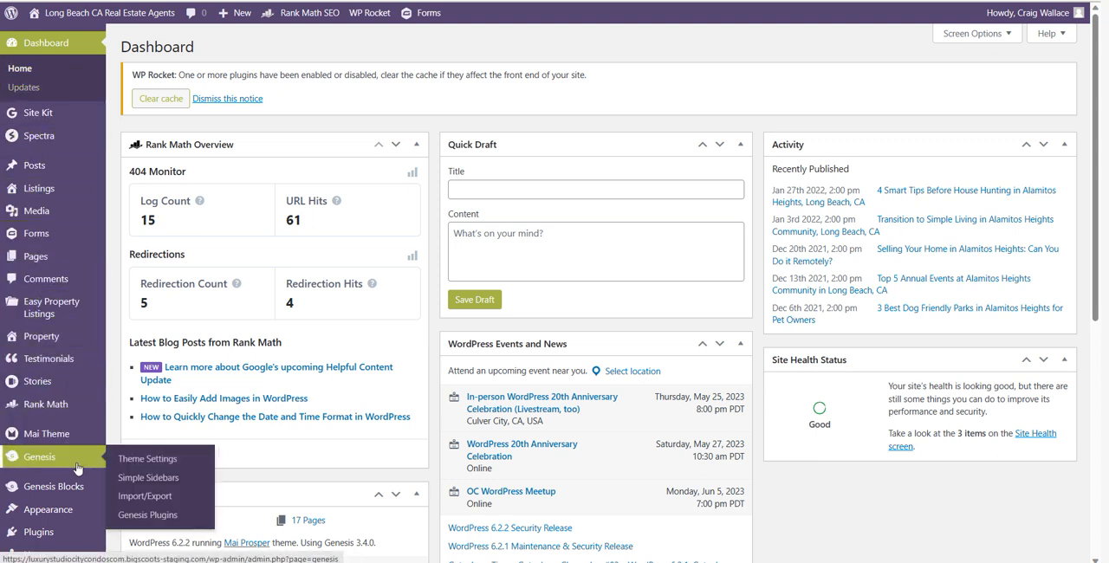
Open the existing Long Beach property listing for editing
mouse_move(49, 186)
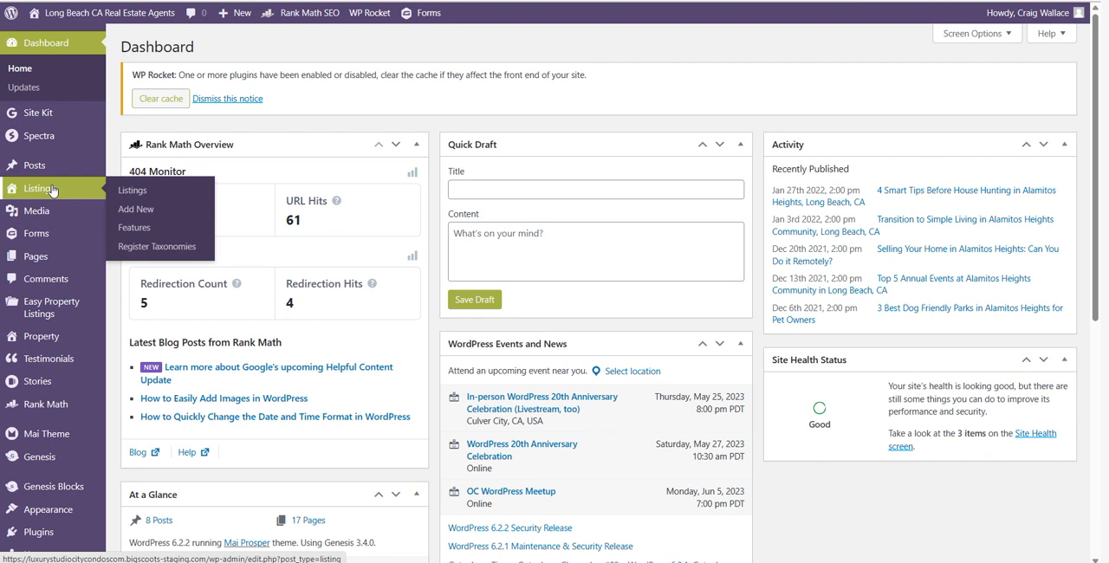
mouse_move(52, 310)
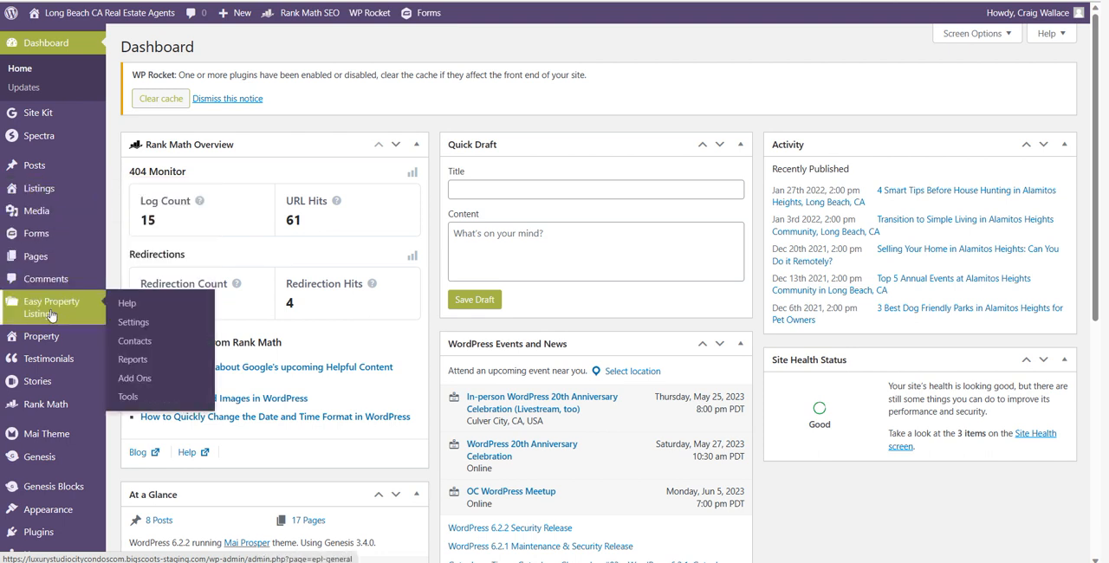
mouse_move(57, 345)
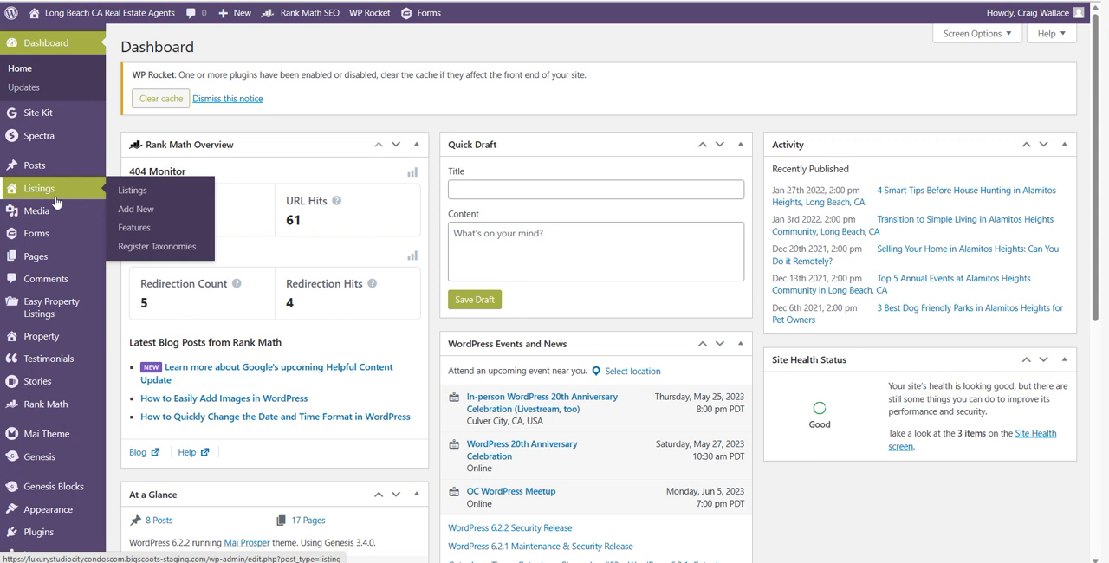
left_click(131, 191)
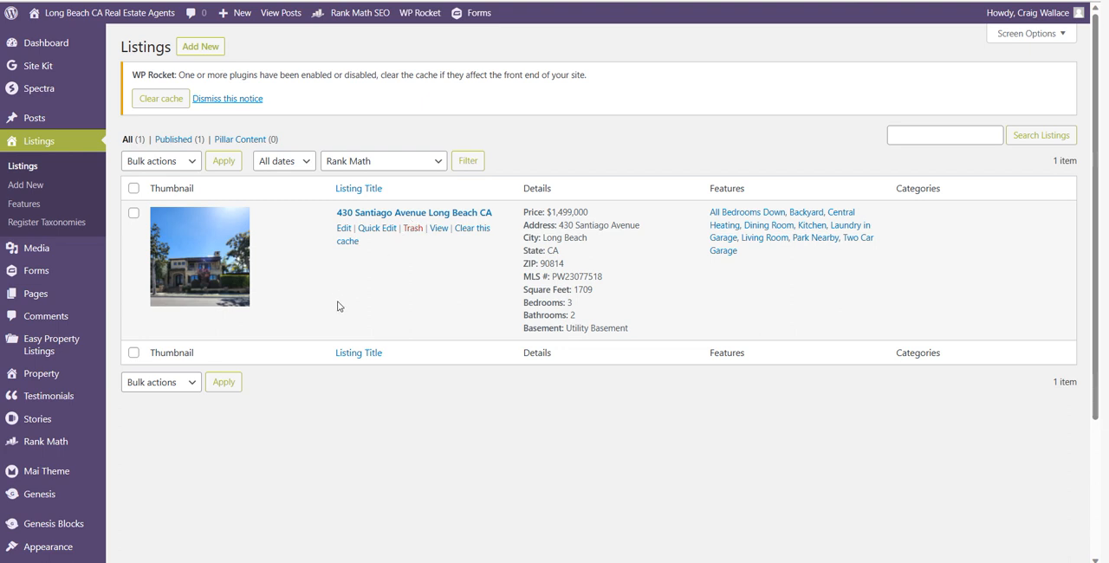
left_click(344, 229)
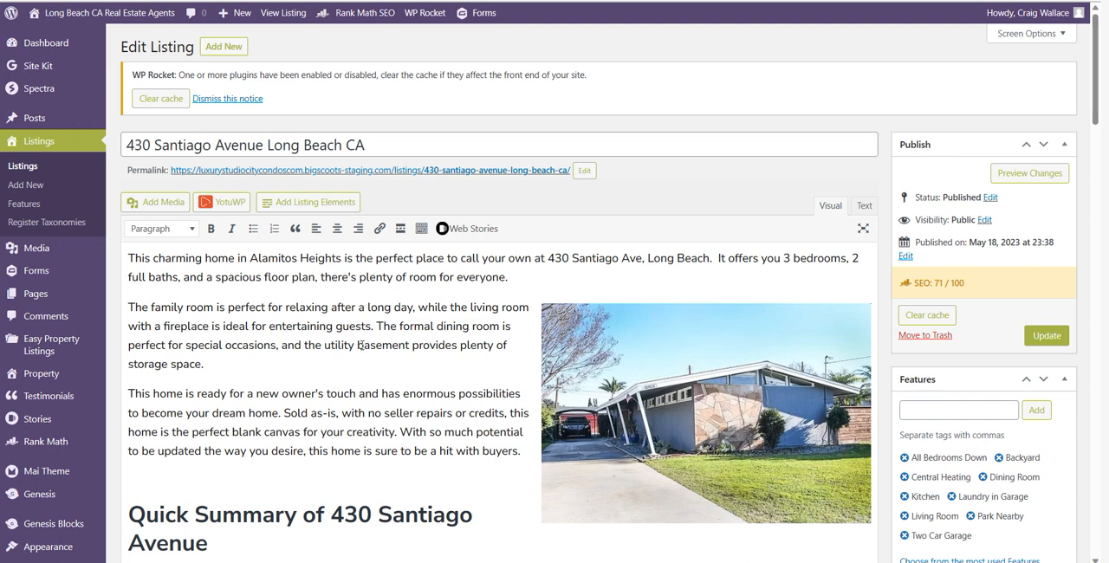
Delete the right-aligned house photo from the listing's description
left_click(685, 381)
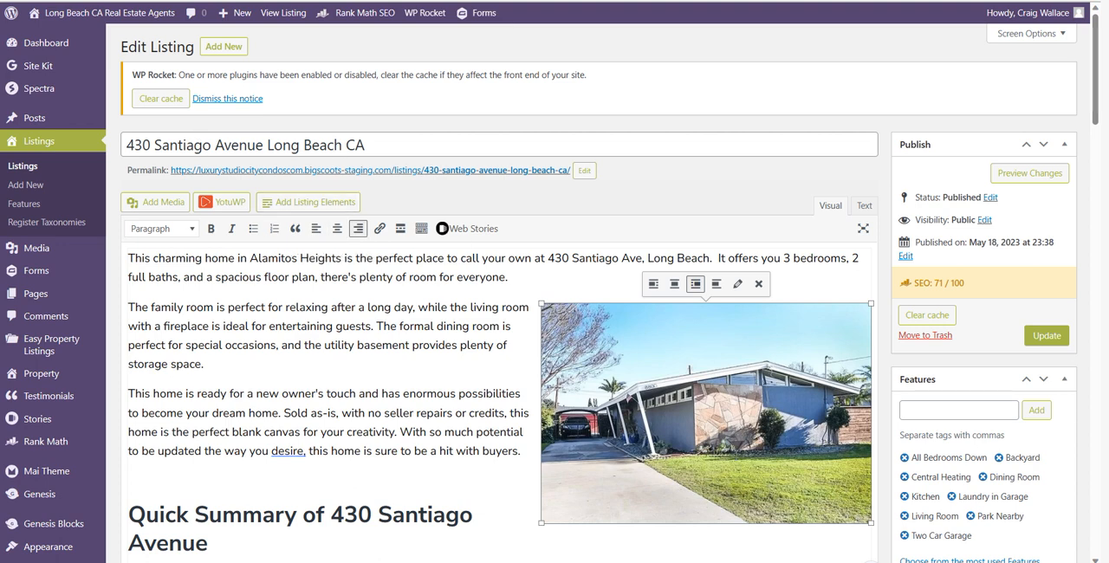
left_click(758, 283)
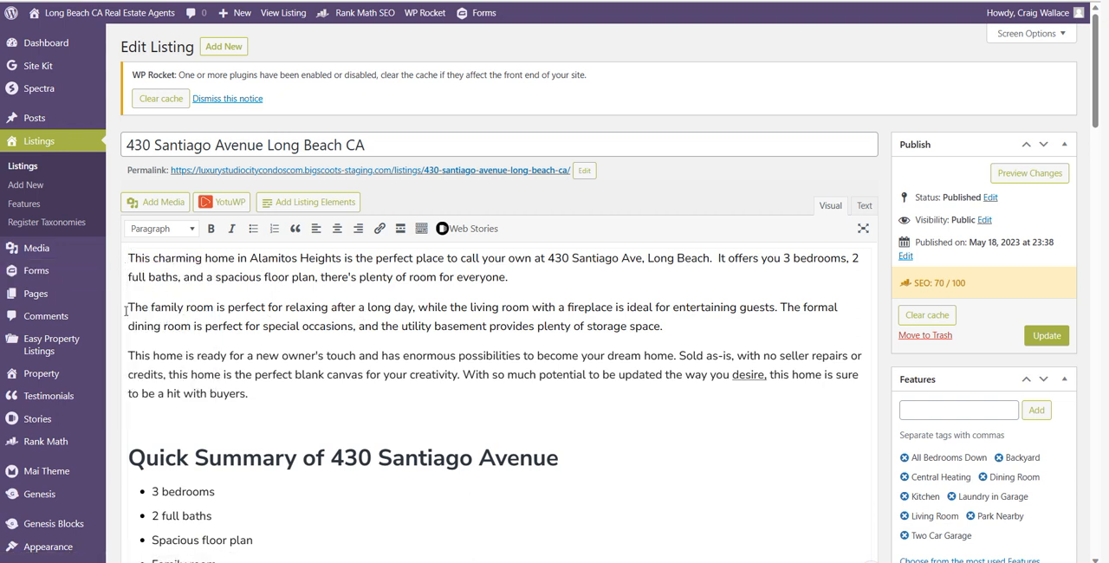
Choose the first palm-tree house photo from the media library for the start of the description's third paragraph
left_click(127, 355)
left_click(157, 203)
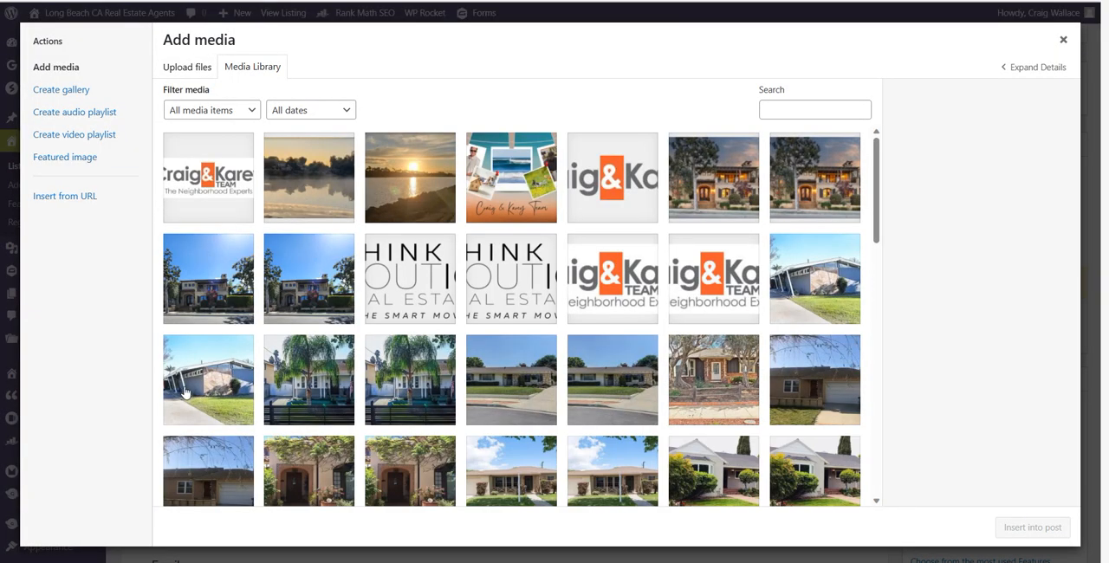
left_click(315, 403)
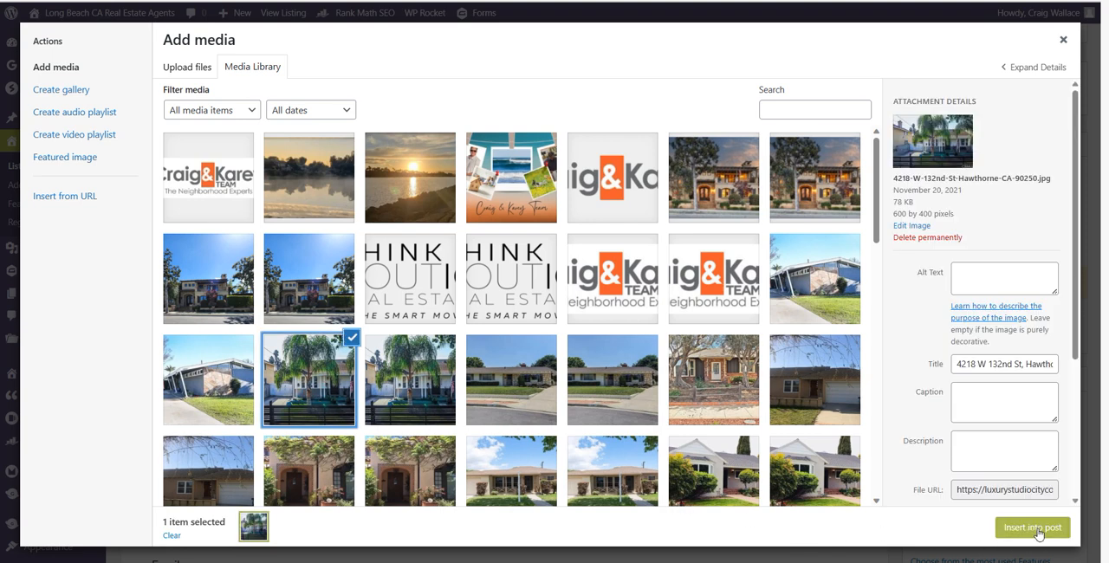
scroll(1069, 456, "down", 2)
scroll(1069, 456, "up", 2)
Set the selected photo's alt text to the property's street address, with the street type shortened to Ave
left_click_drag(953, 364, 1018, 365)
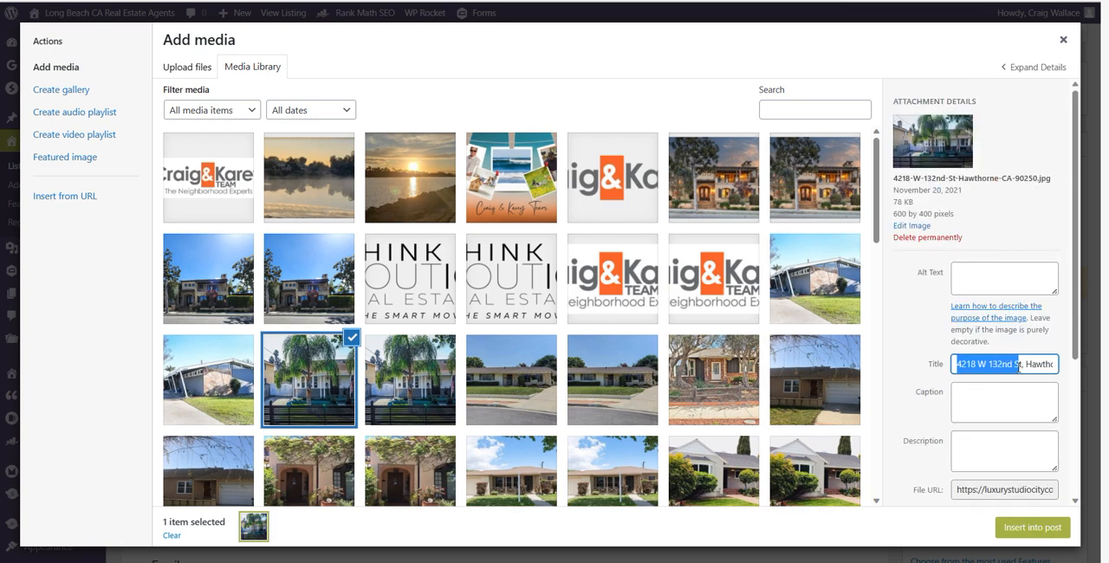
left_click(976, 276)
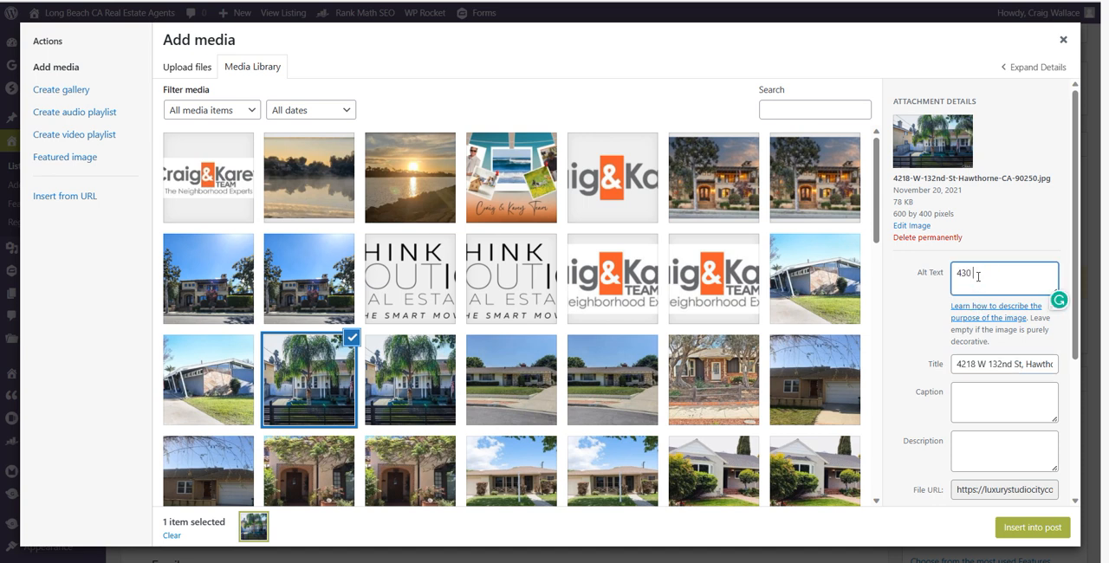
left_click(975, 396)
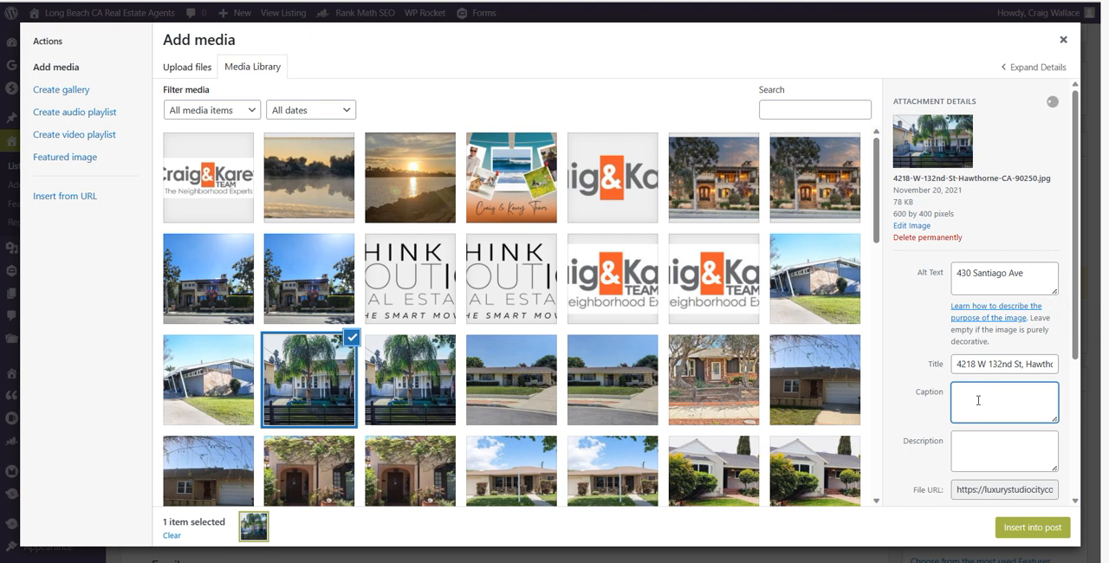
Copy the photo's alt text into its Description
left_click_drag(1037, 284, 893, 279)
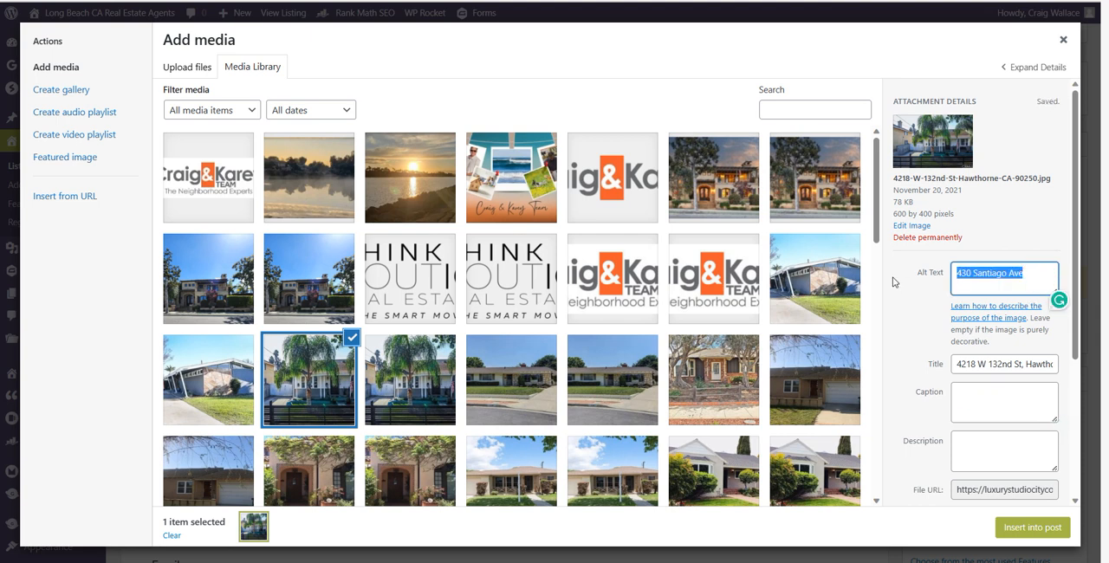
key("ctrl+c")
left_click(988, 464)
key("ctrl+v")
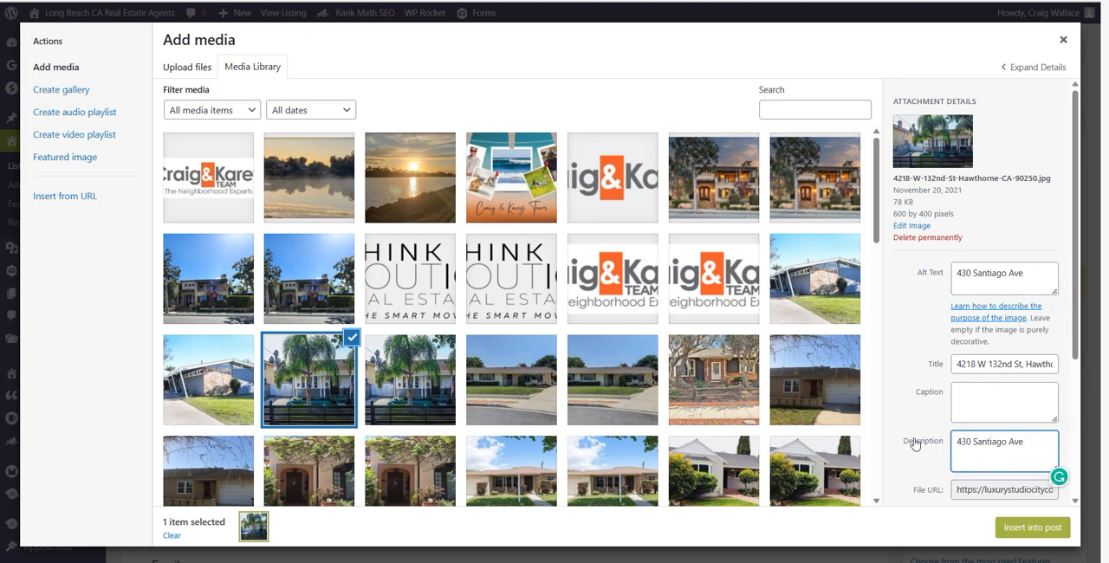
Insert the palm-tree house photo at the start of the third paragraph and try it left-aligned and right-aligned
left_click(1029, 531)
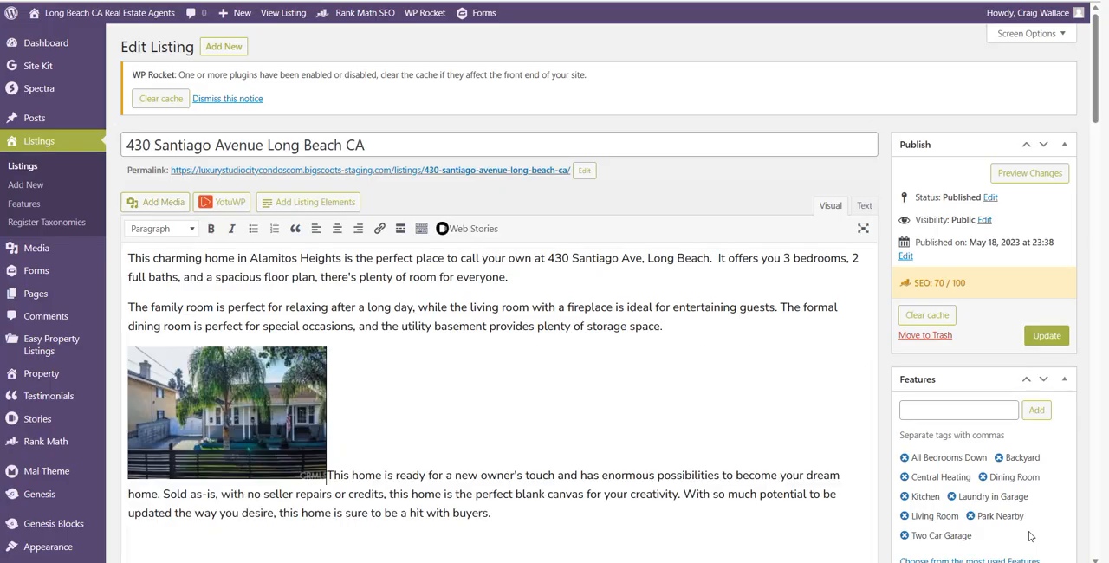
left_click(161, 382)
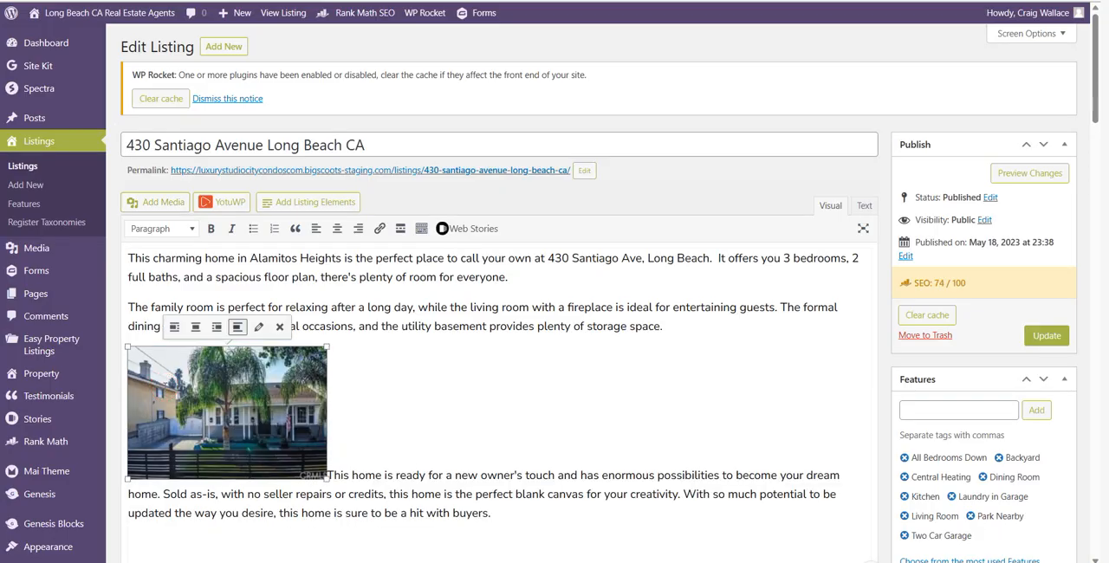
left_click(217, 327)
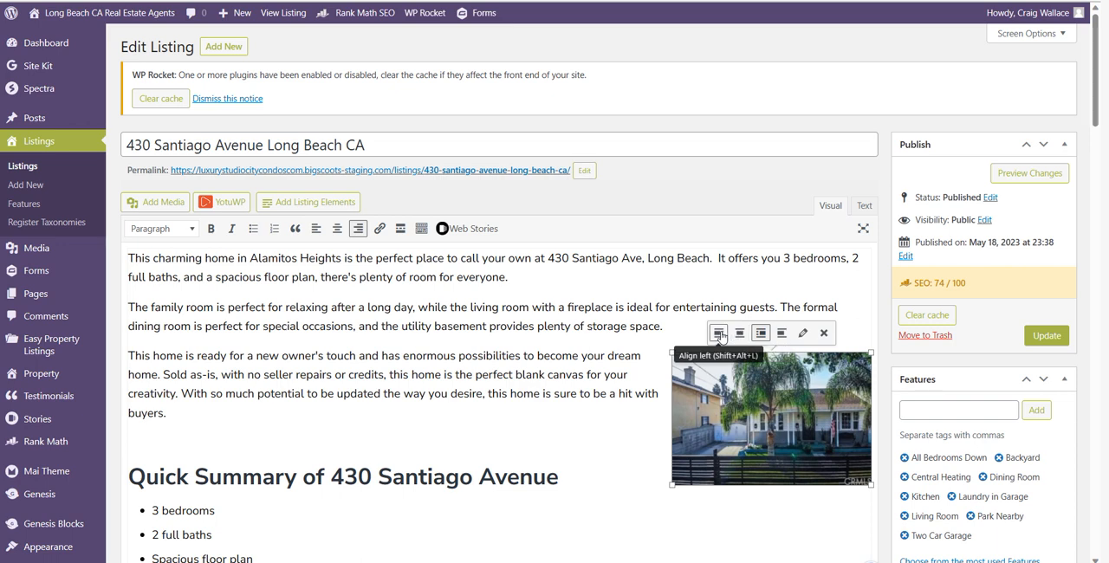
left_click(719, 334)
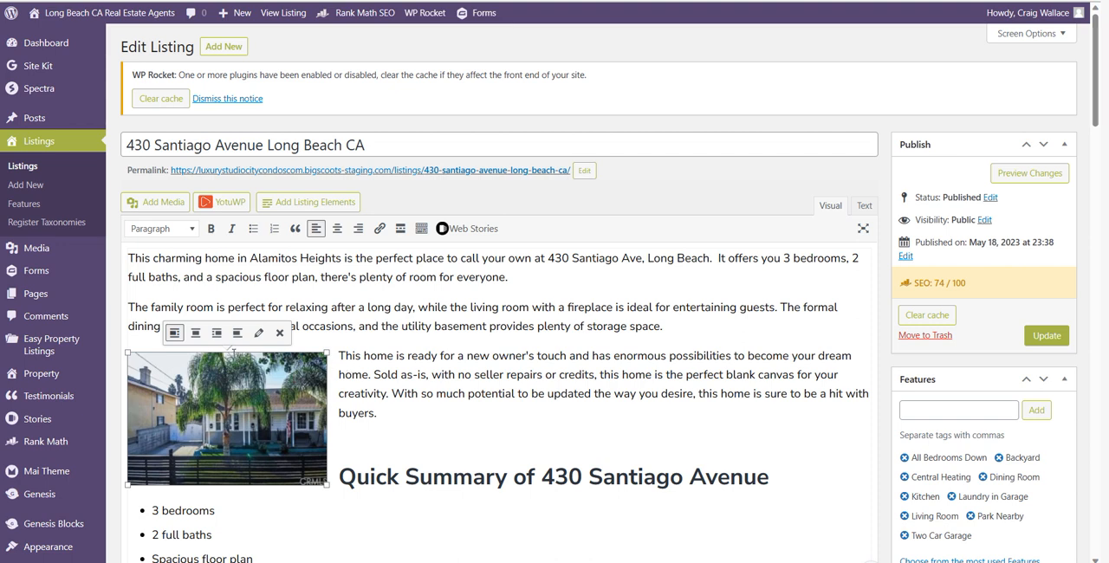
left_click(216, 334)
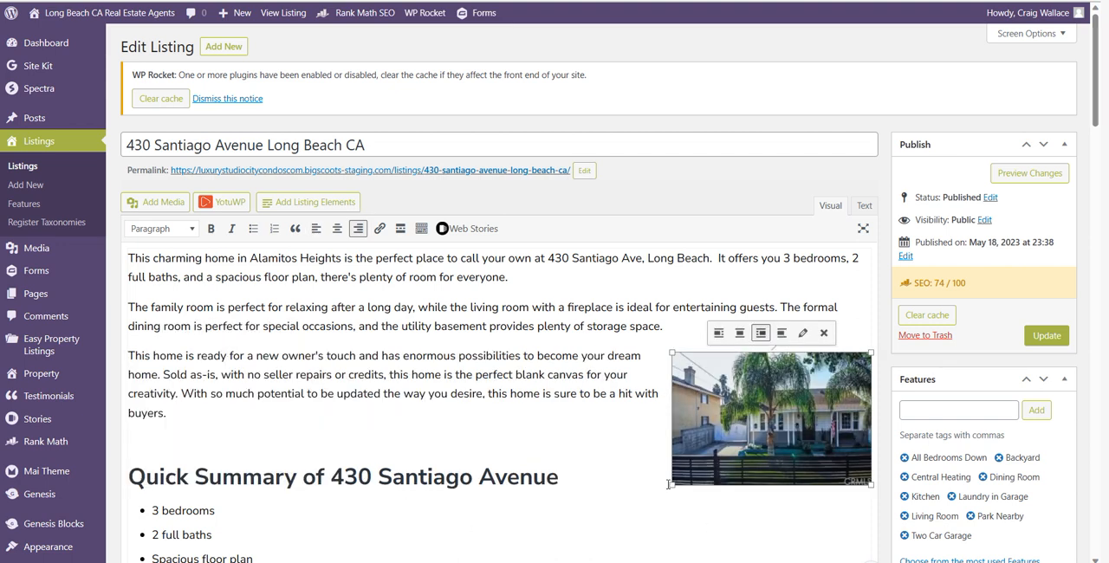
Enlarge the right-aligned palm-tree house photo and delete it from the description
left_click_drag(667, 486, 618, 520)
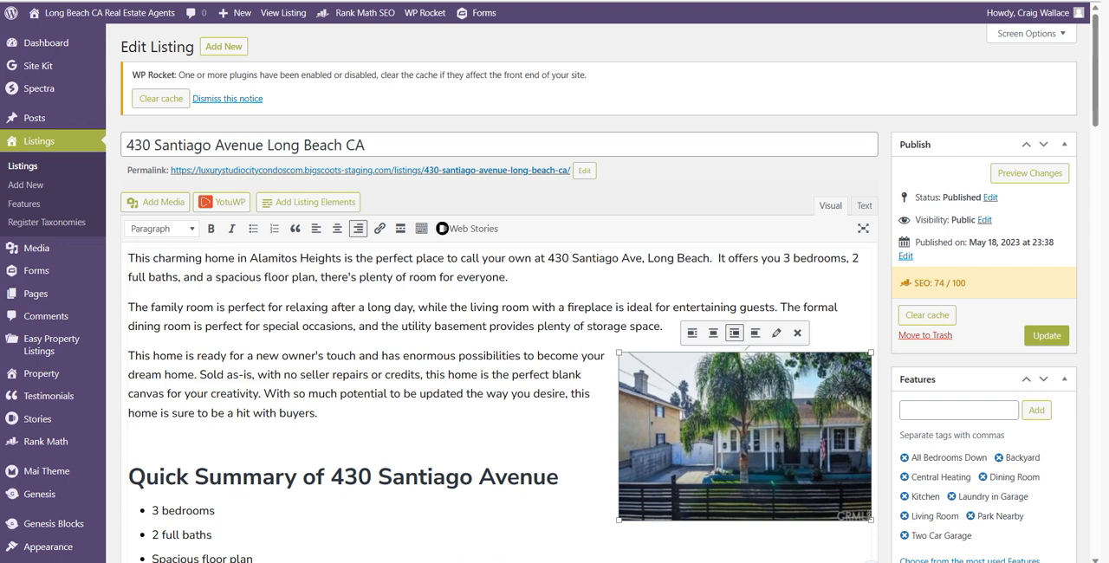
key("Delete")
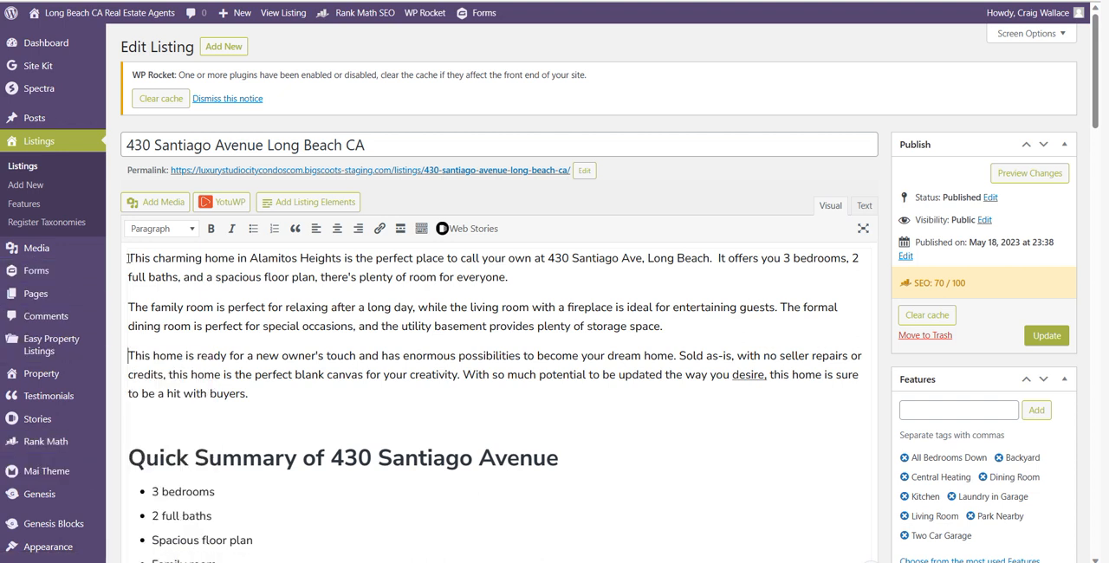
left_click(176, 204)
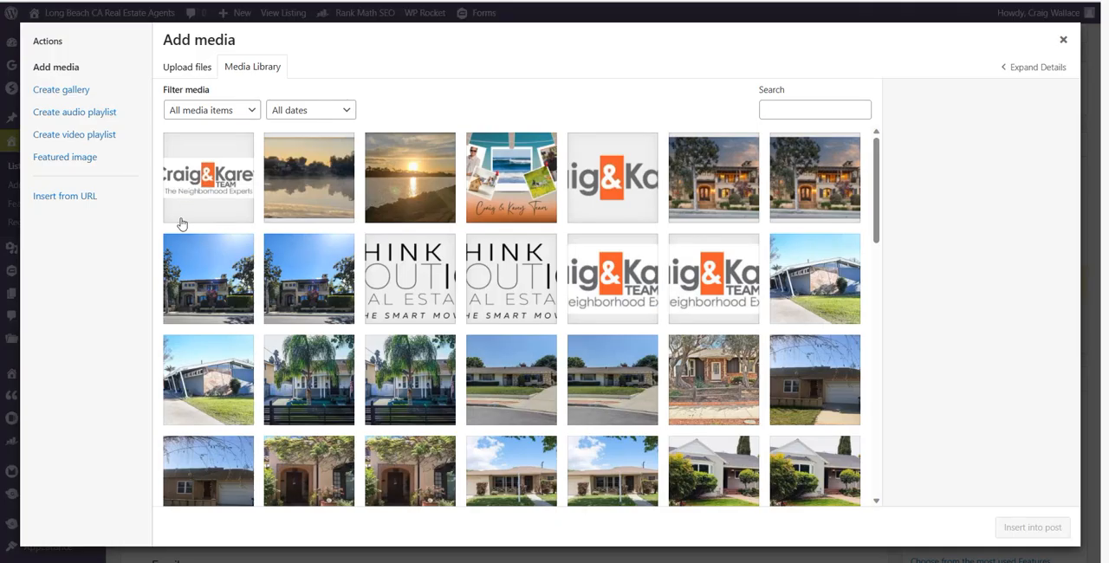
left_click(219, 288)
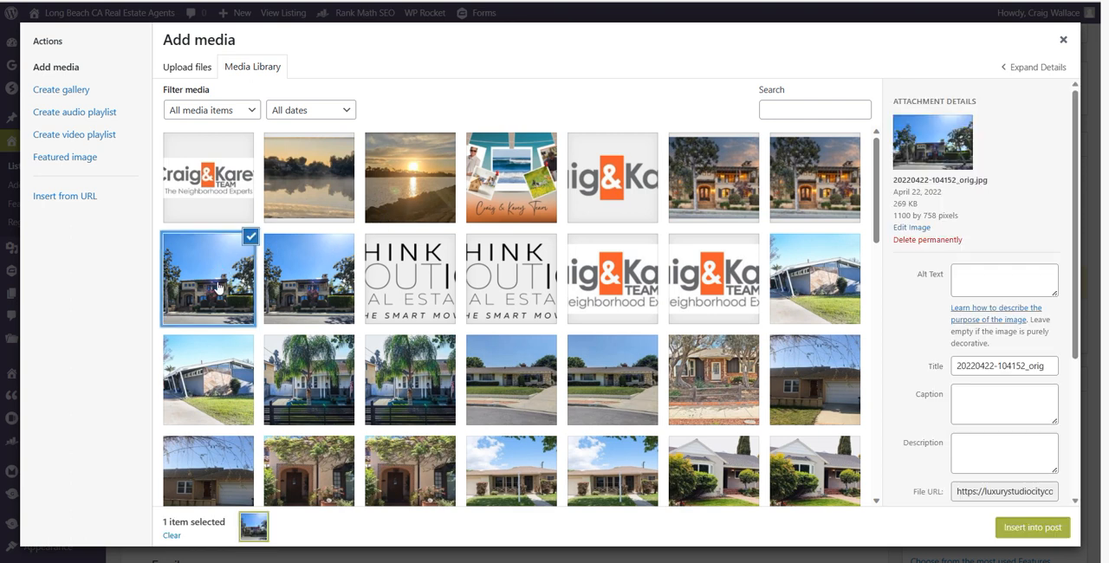
left_click(1031, 528)
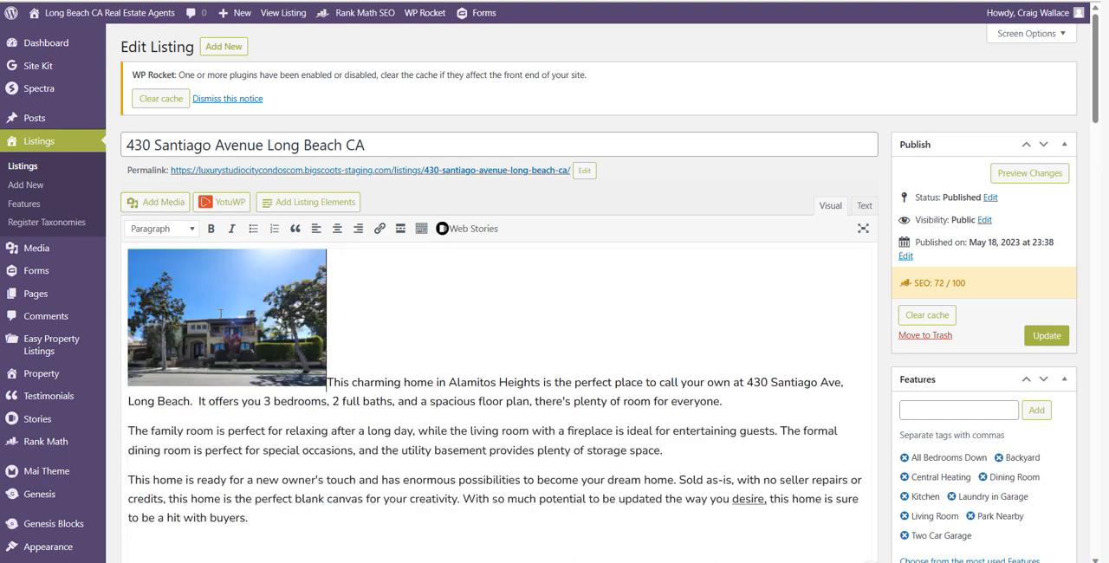
left_click(218, 291)
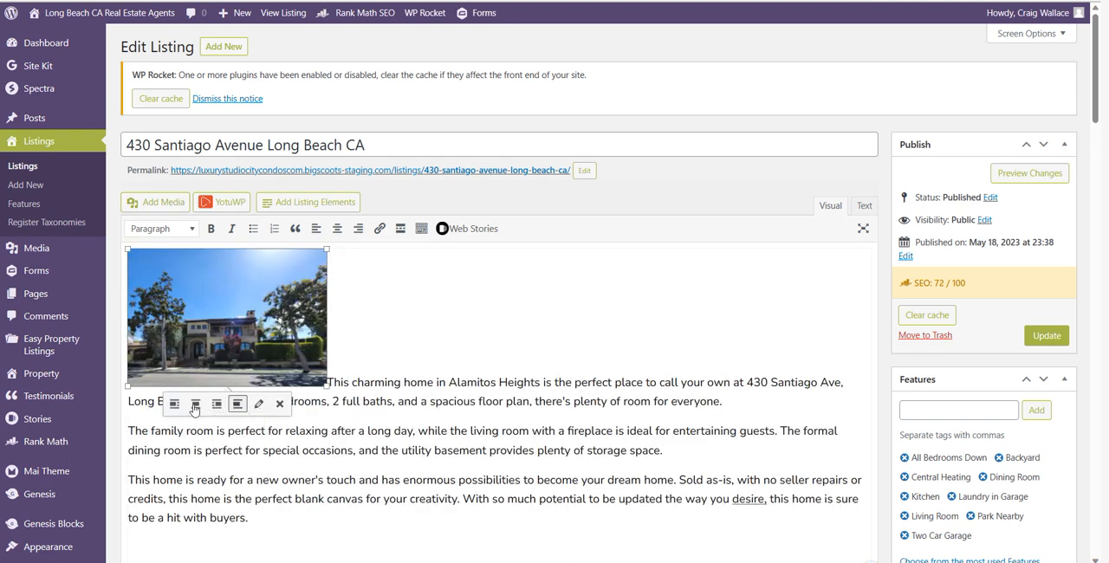
left_click(175, 404)
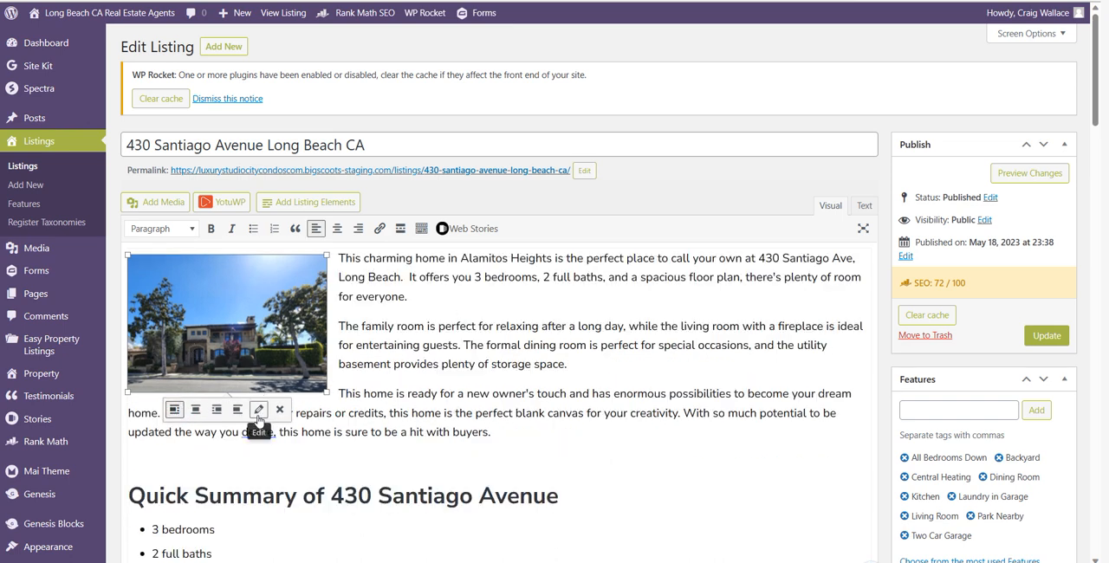
Open the inserted image's details and set its alternative text to the property's street address, with the street type shortened to Ave
left_click(258, 414)
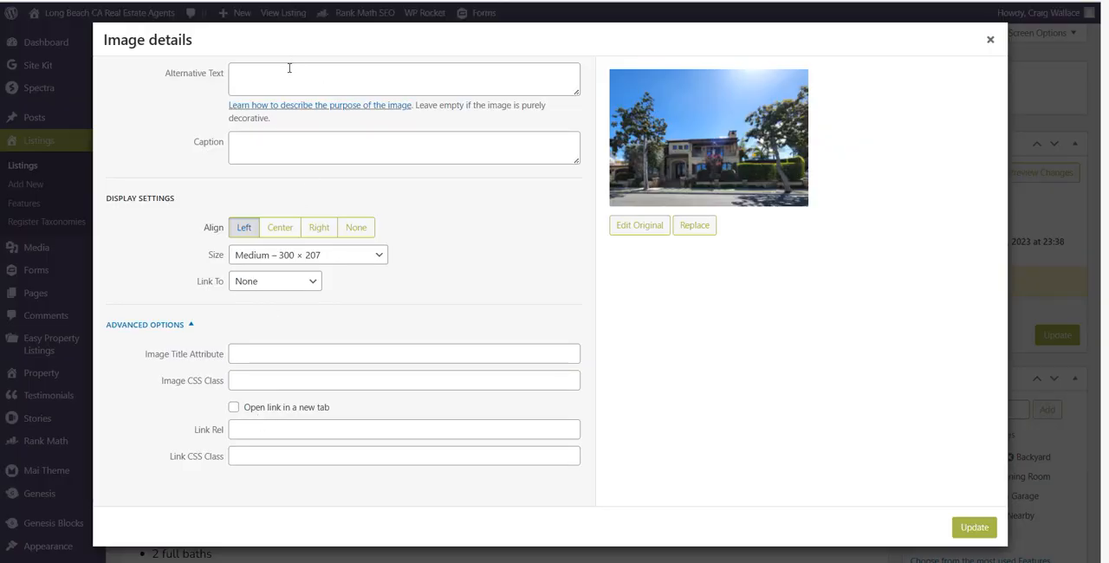
left_click(288, 73)
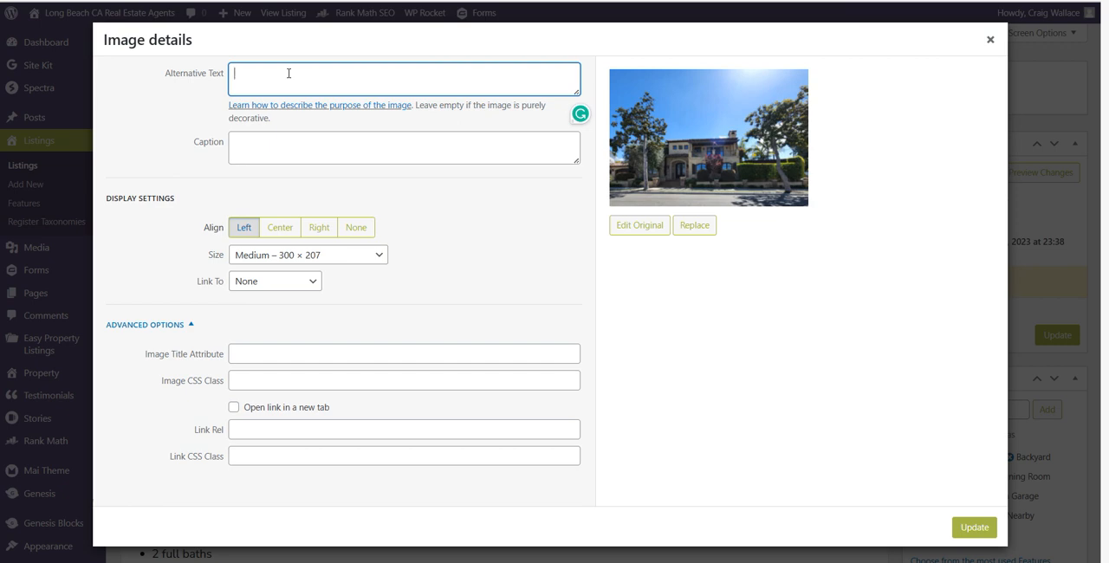
Copy the alternative text into the Image Title Attribute
left_click_drag(320, 69, 170, 69)
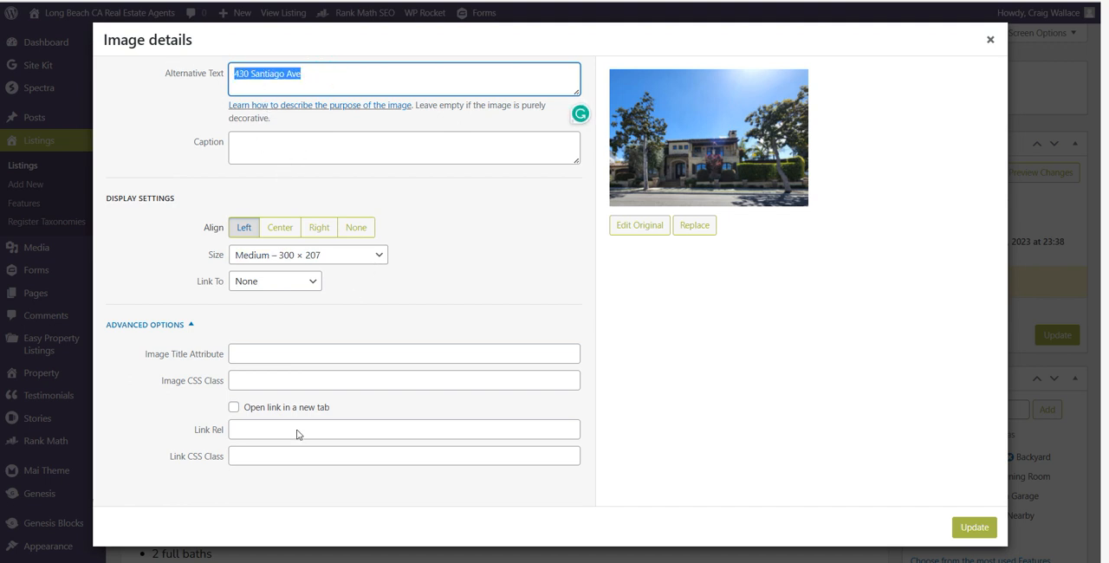
left_click(292, 353)
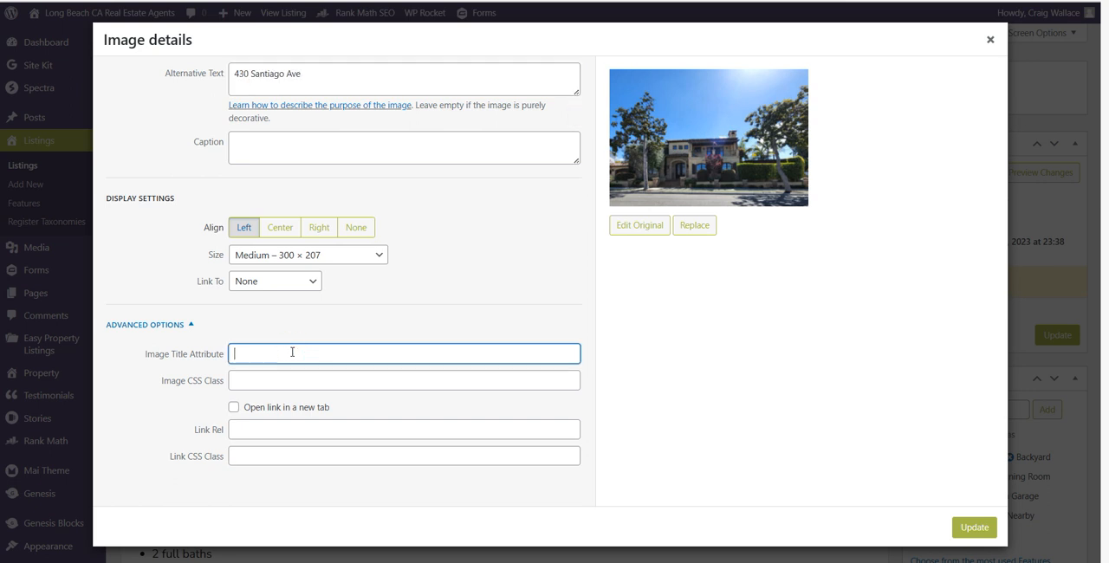
key("ctrl+v")
Set the image's link target to Custom URL and its size to Landscape (Small) – 400 × 300
left_click(287, 280)
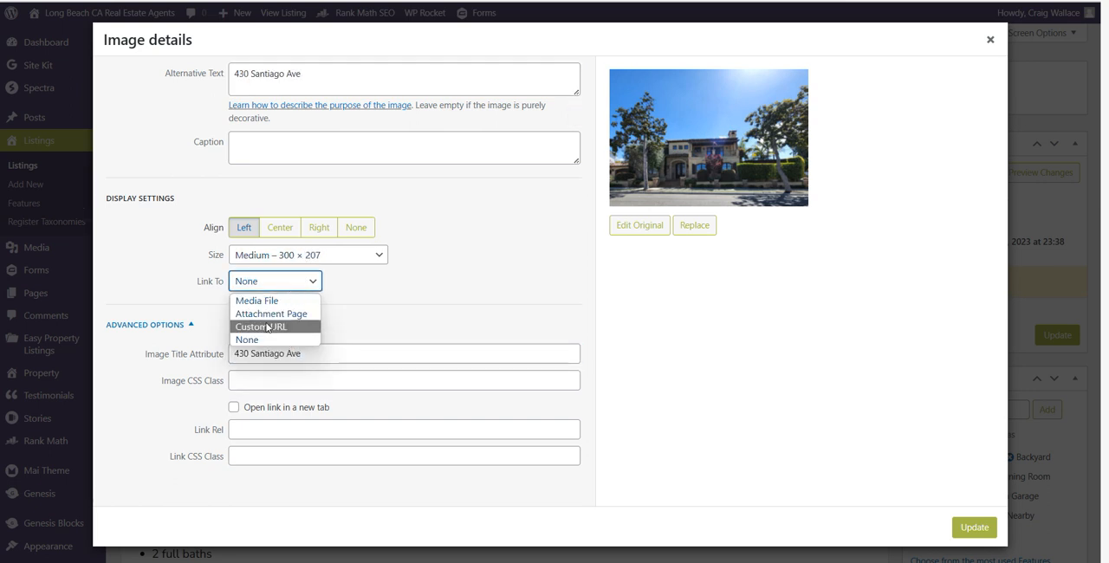
left_click(267, 327)
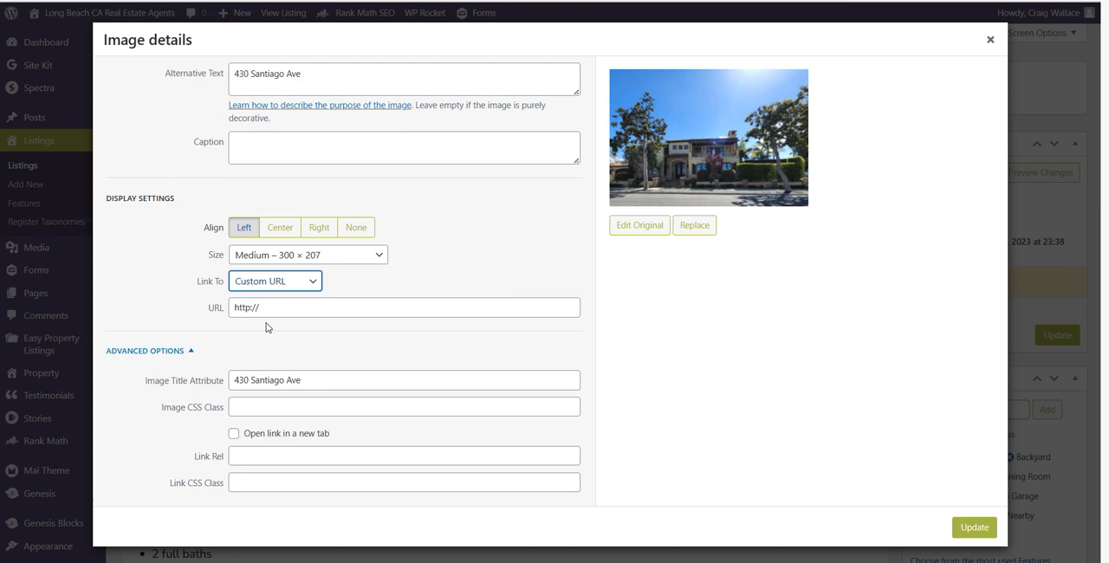
left_click(303, 309)
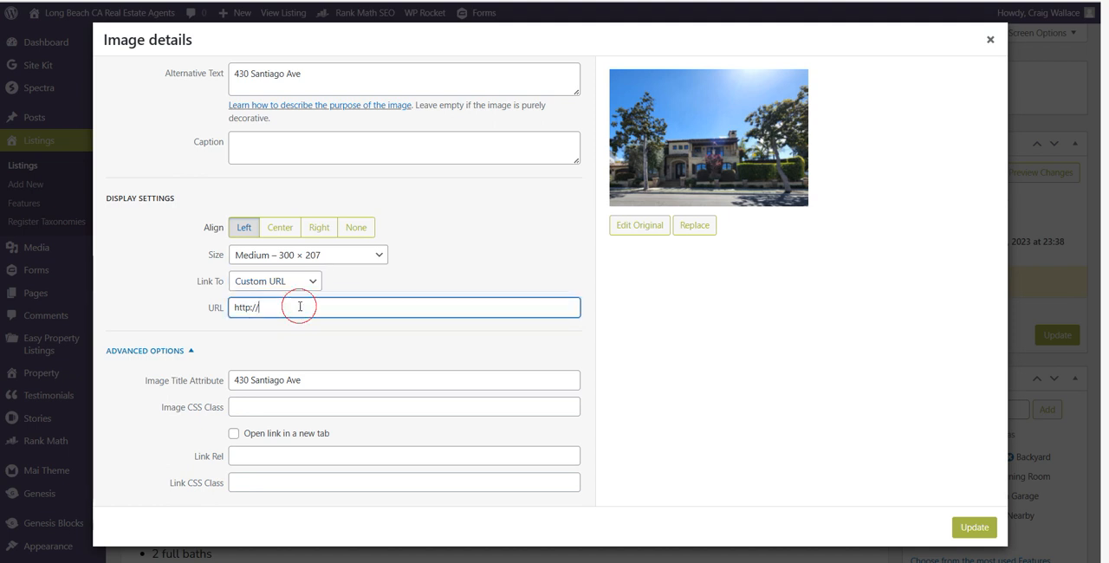
left_click(380, 311)
left_click(334, 257)
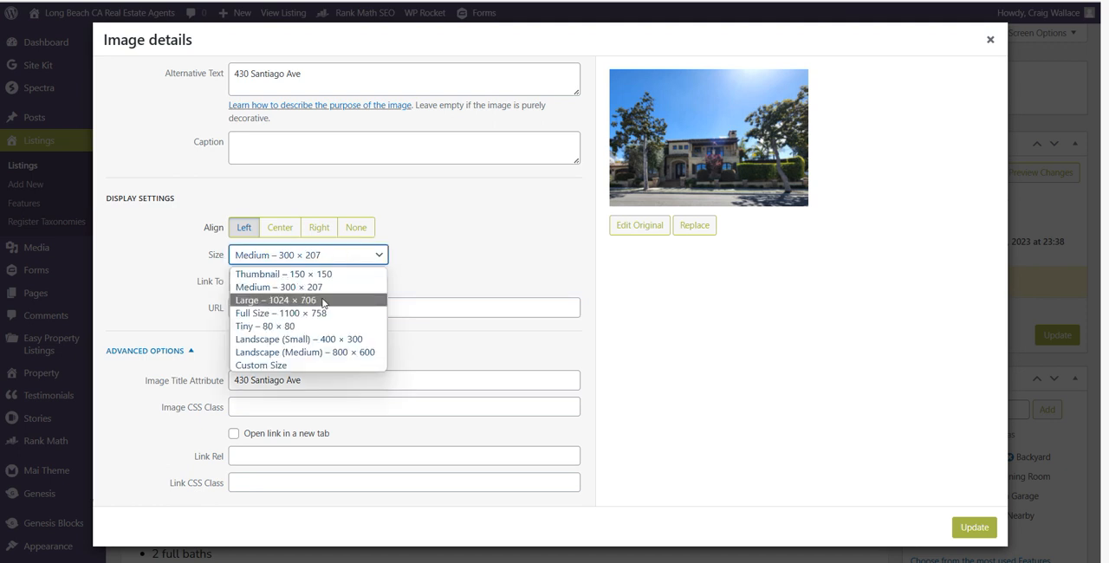
left_click(346, 338)
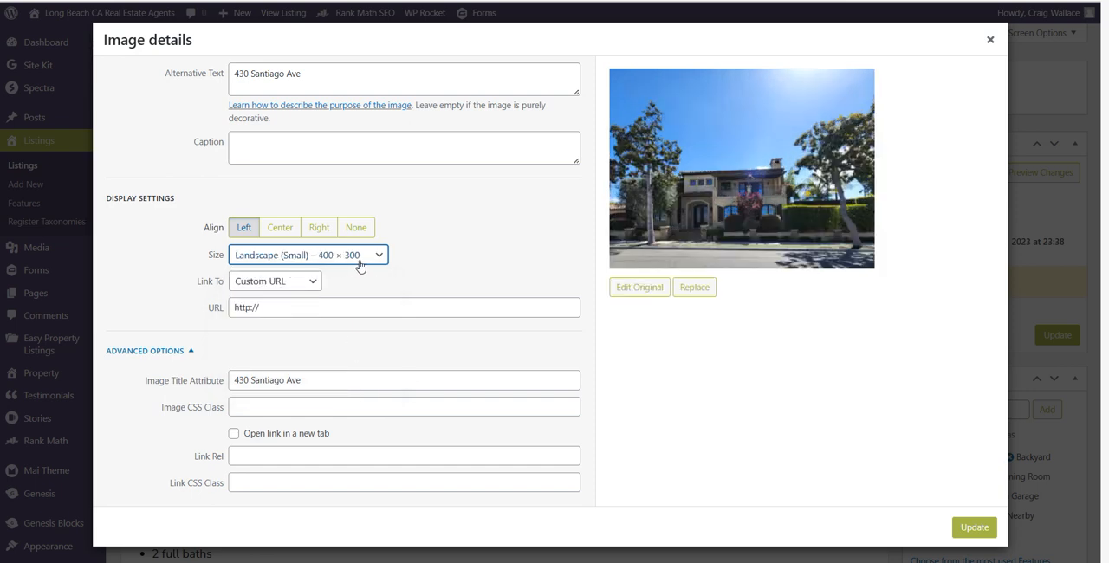
Apply the image detail changes and remove the listing's current featured image
left_click(964, 529)
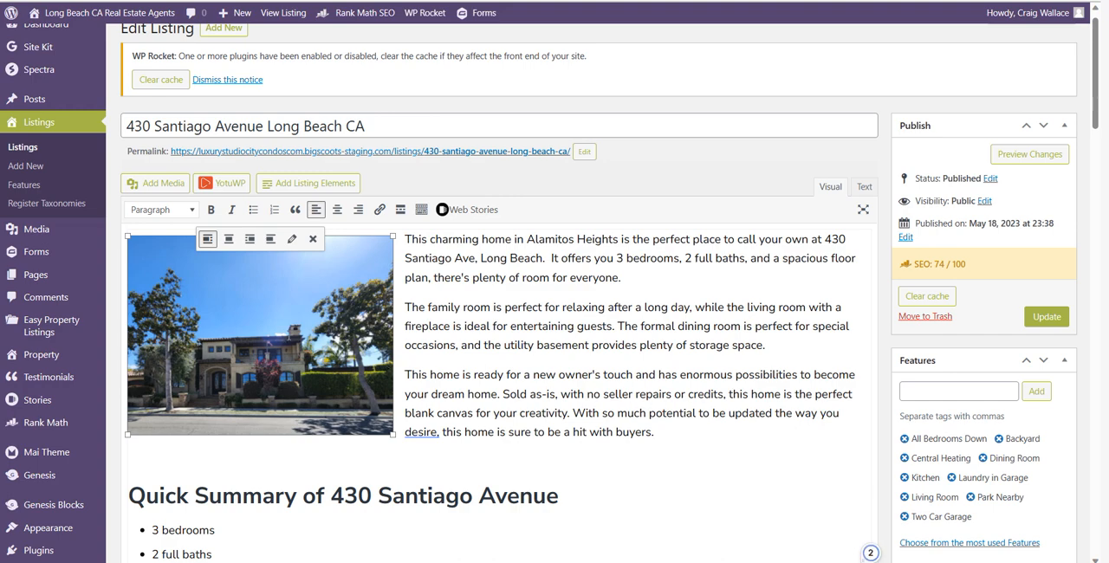
scroll(707, 372, "down", 8)
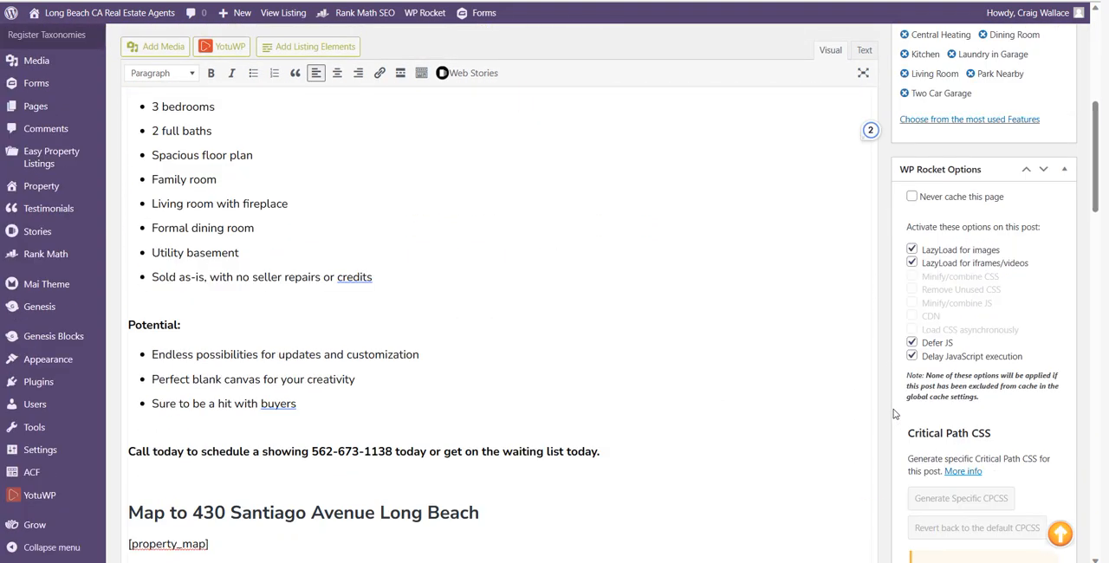
scroll(892, 409, "down", 10)
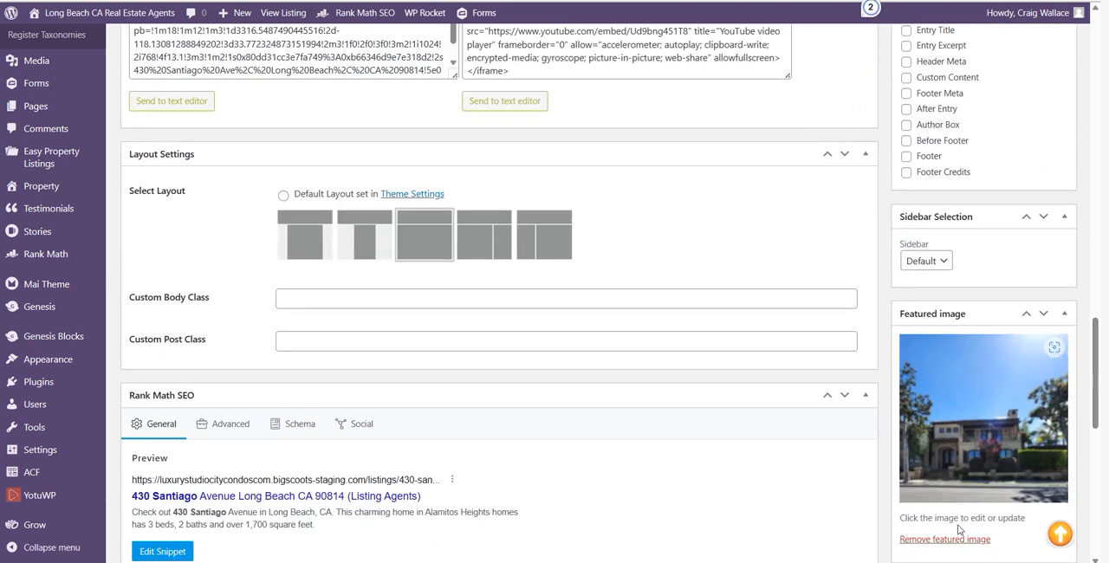
left_click(936, 541)
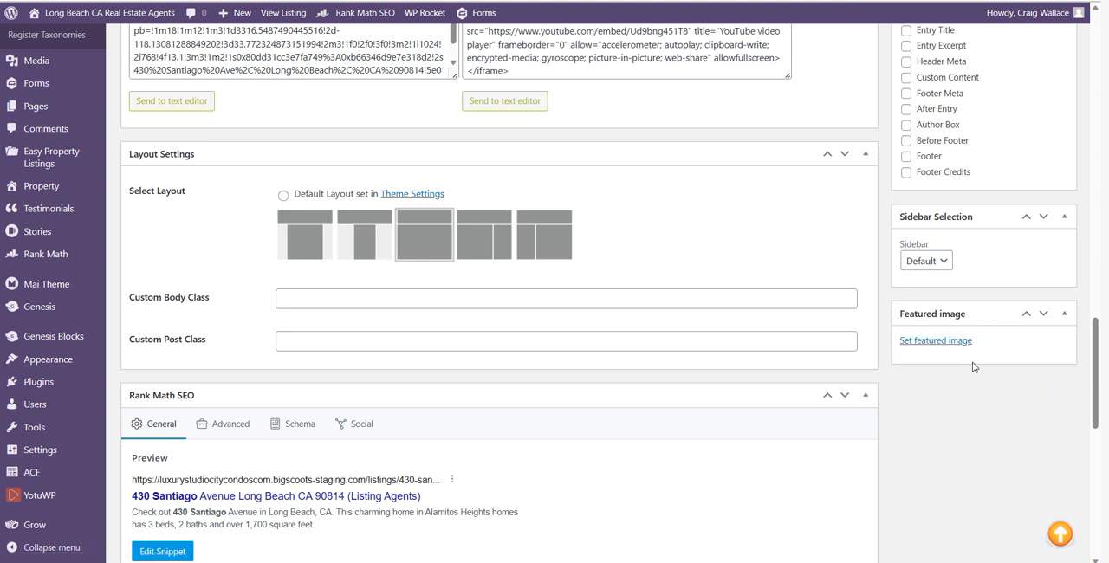
Set the 600 by 400 pixel house photo dated November 20, 2021 from the media library as the featured image
left_click(944, 341)
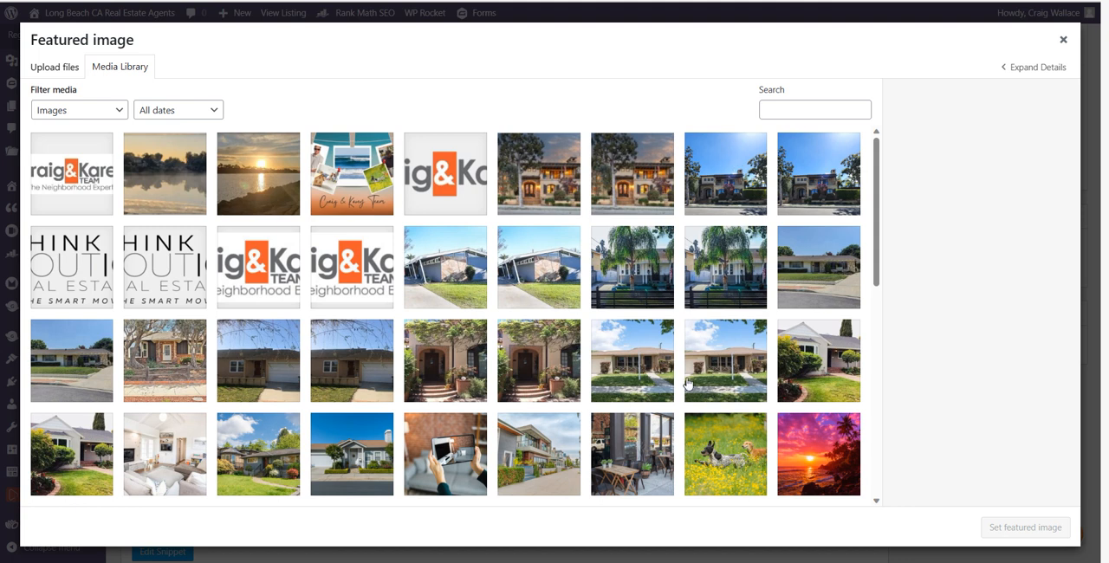
left_click(736, 202)
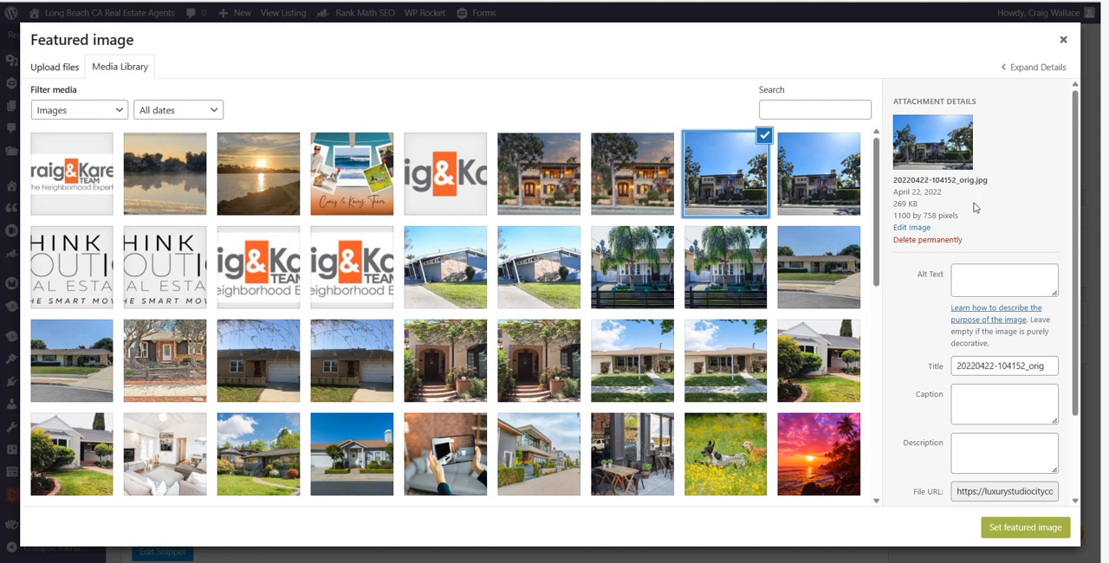
left_click(811, 168)
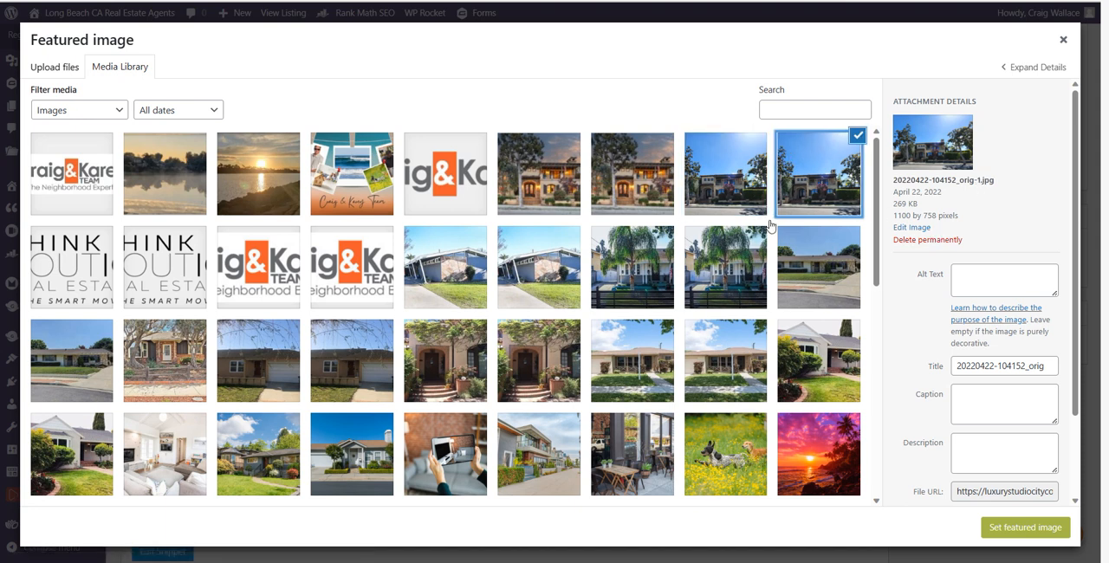
left_click(801, 277)
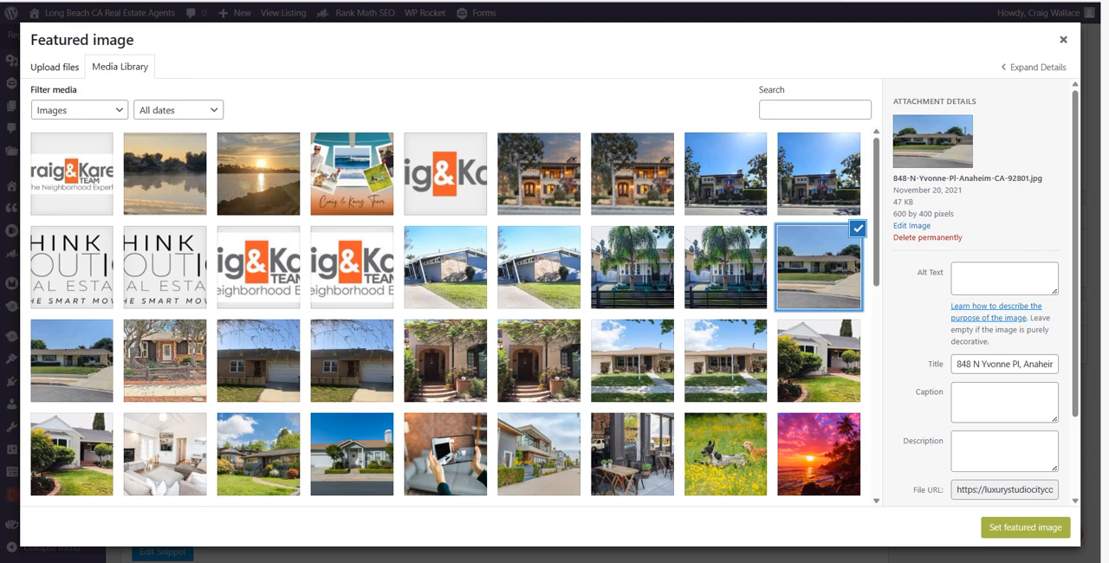
left_click(1024, 527)
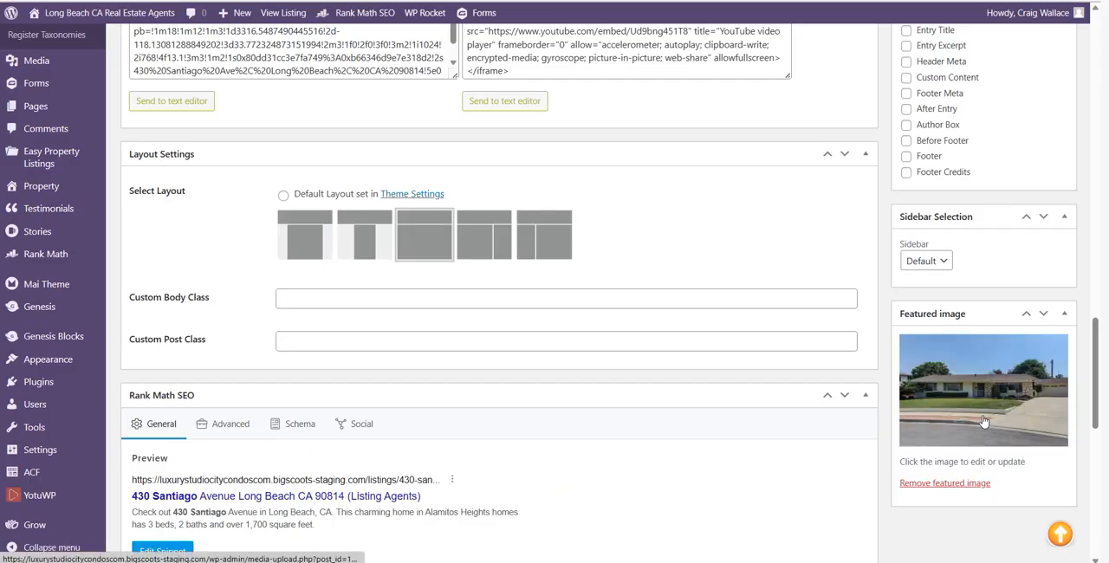
Review the listing's title, description photo and Quick Summary heading in the editor
scroll(887, 409, "up", 10)
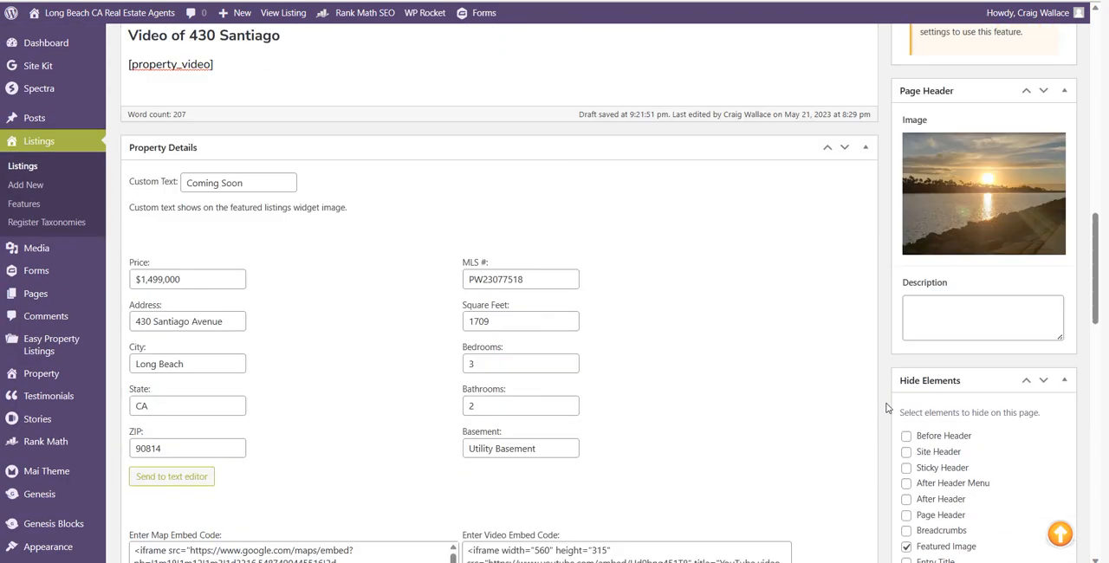
scroll(883, 406, "up", 10)
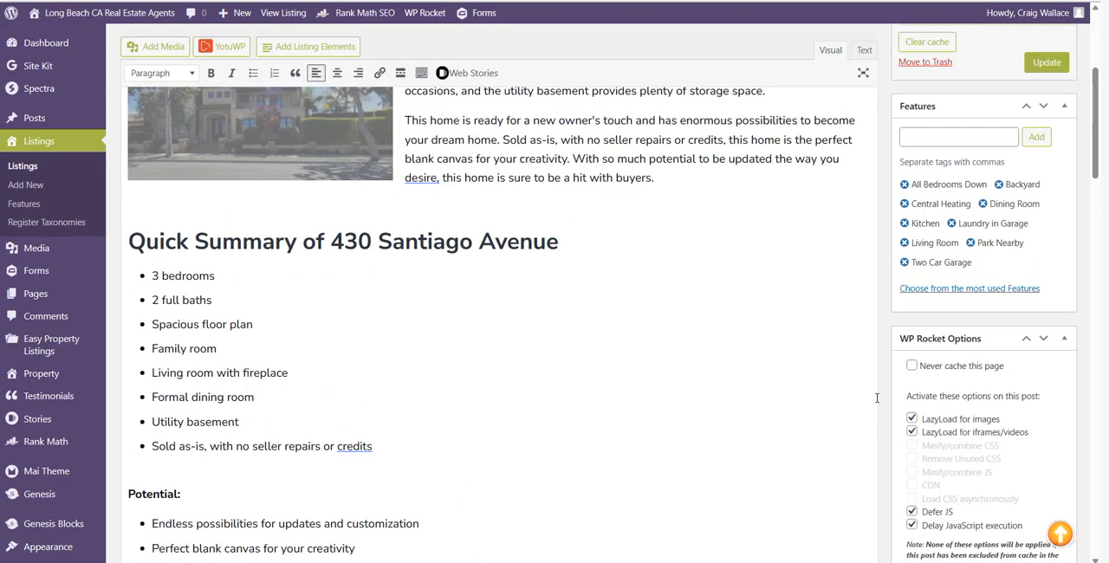
scroll(877, 398, "up", 1)
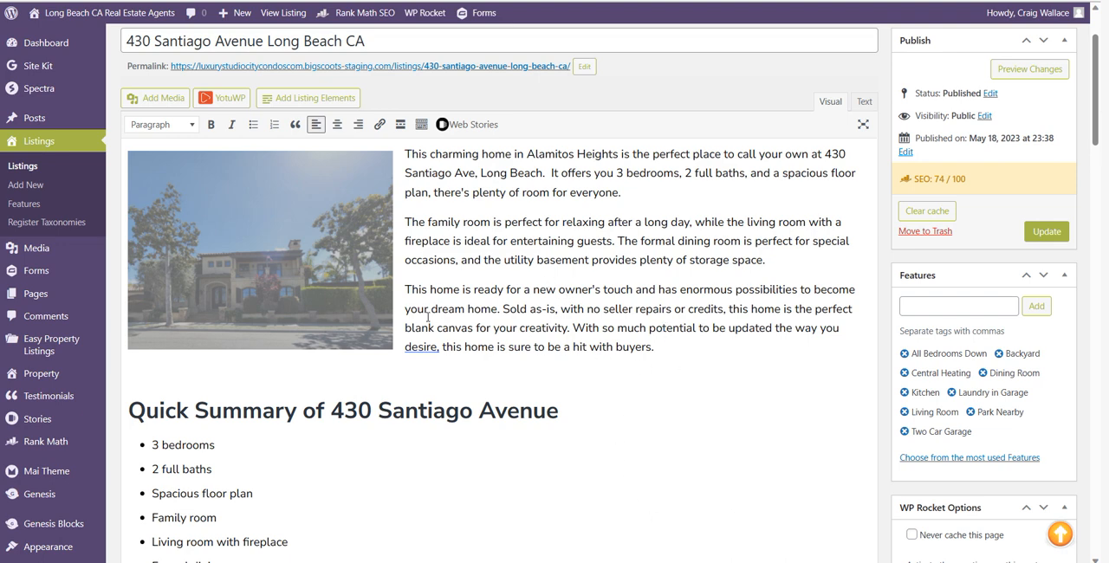
left_click(338, 283)
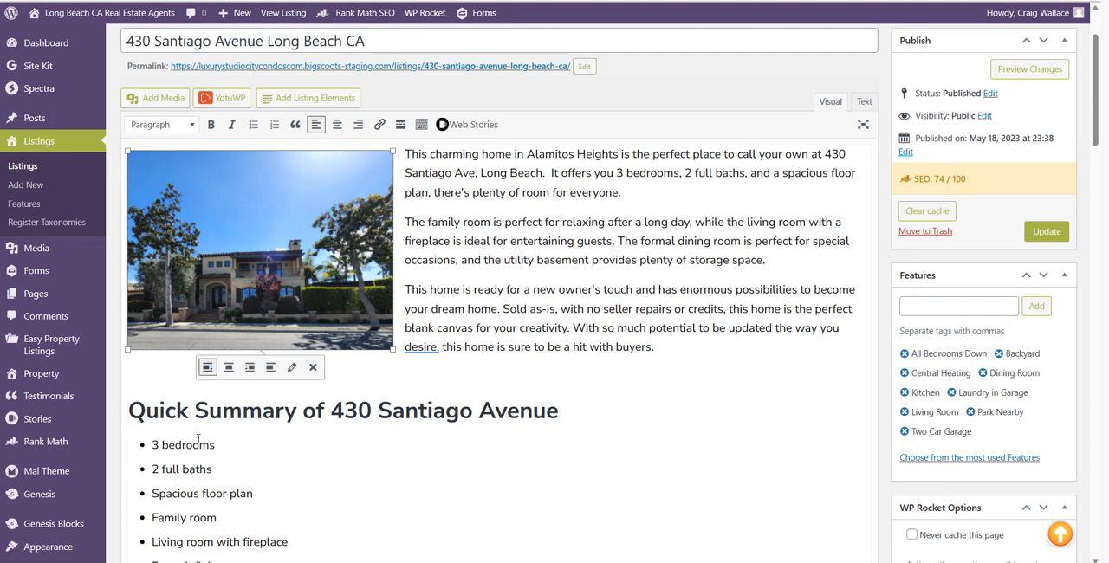
left_click(551, 416)
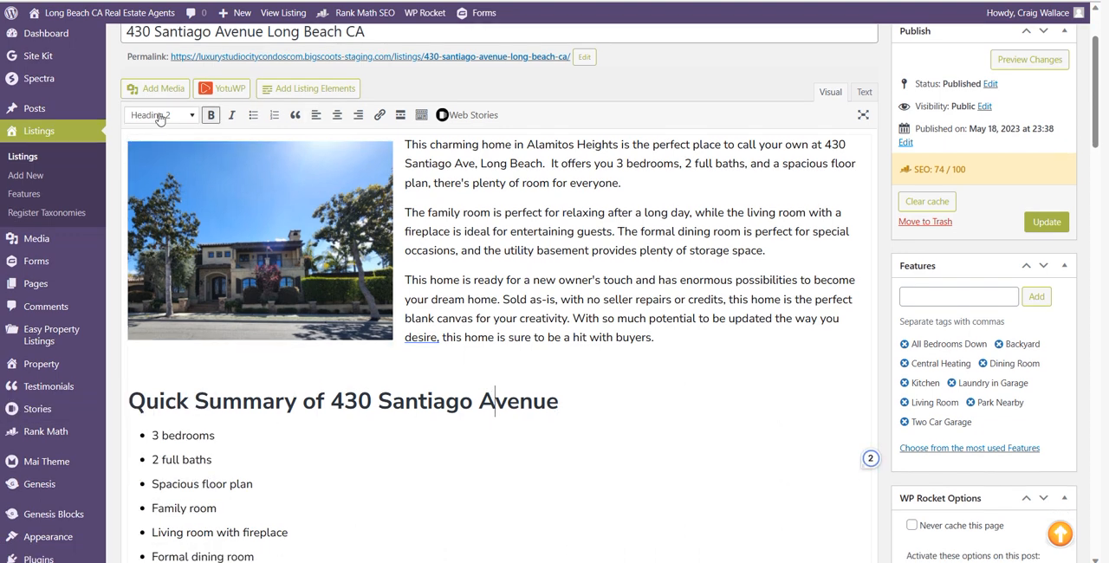
scroll(433, 86, "up", 3)
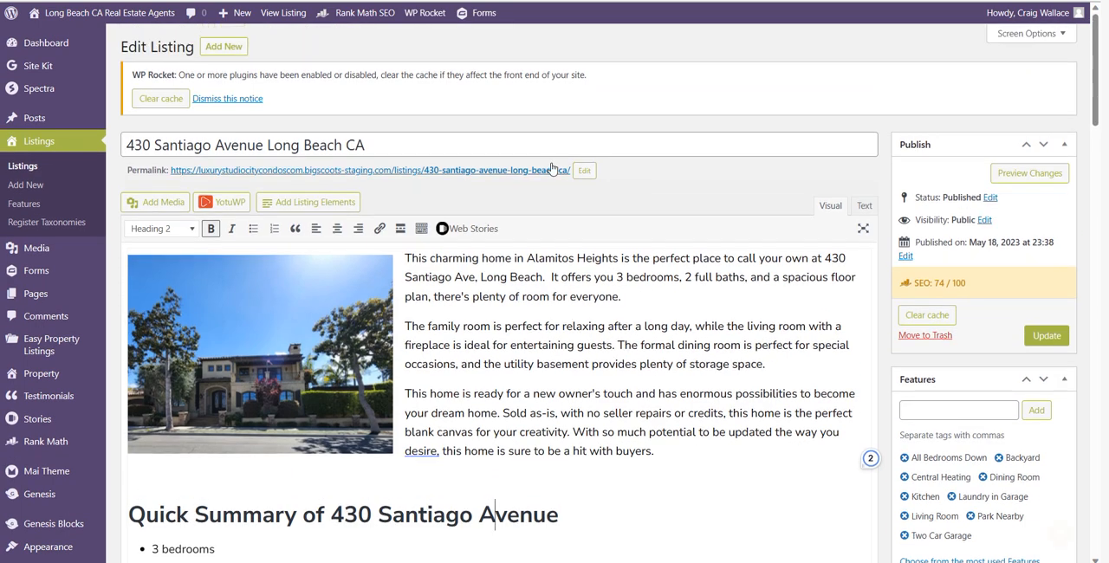
left_click(456, 152)
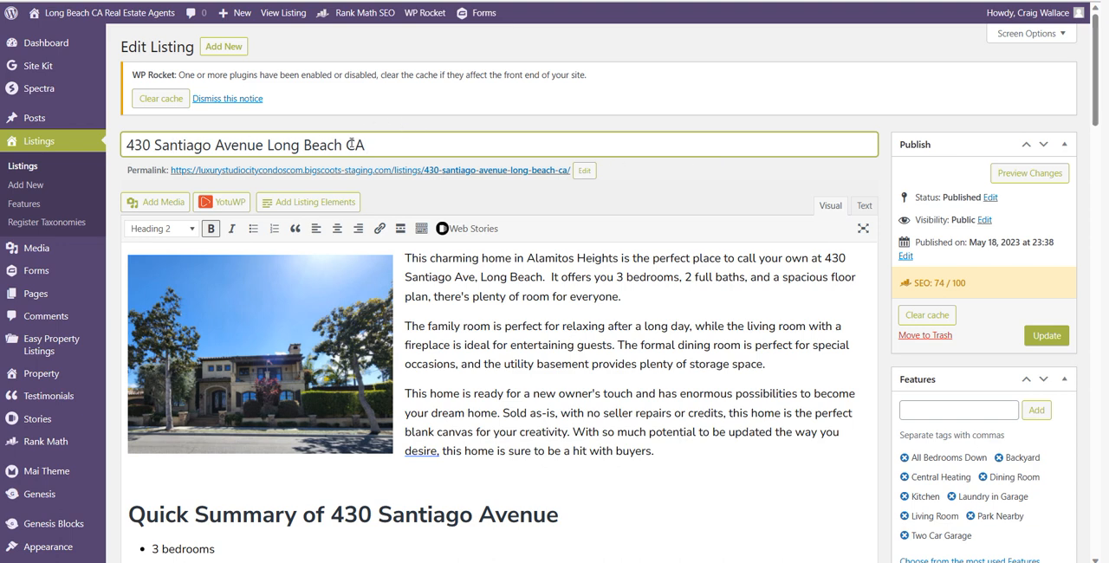
scroll(517, 211, "down", 2)
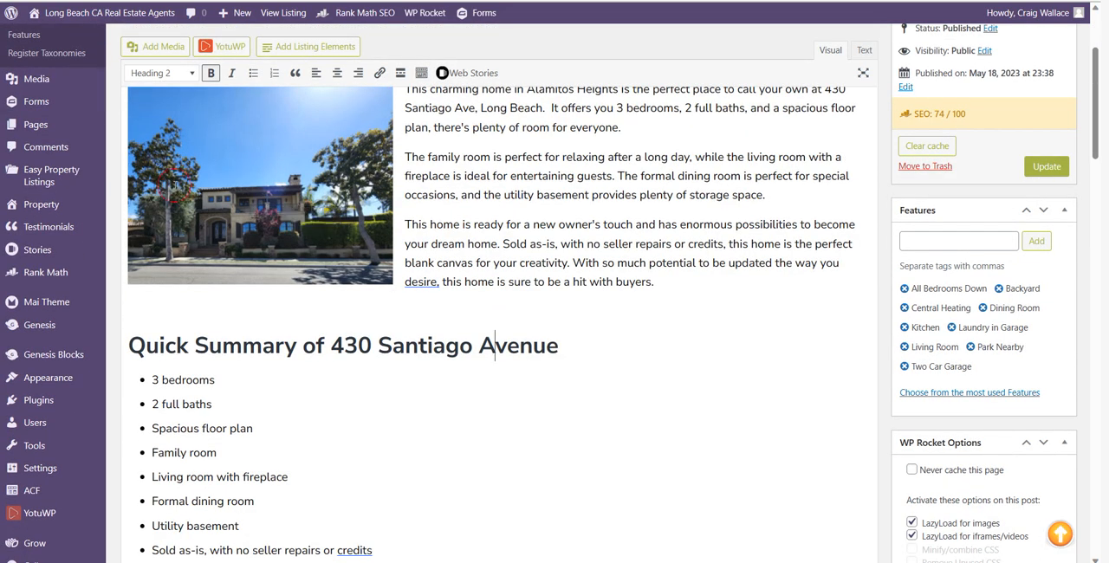
left_click(264, 204)
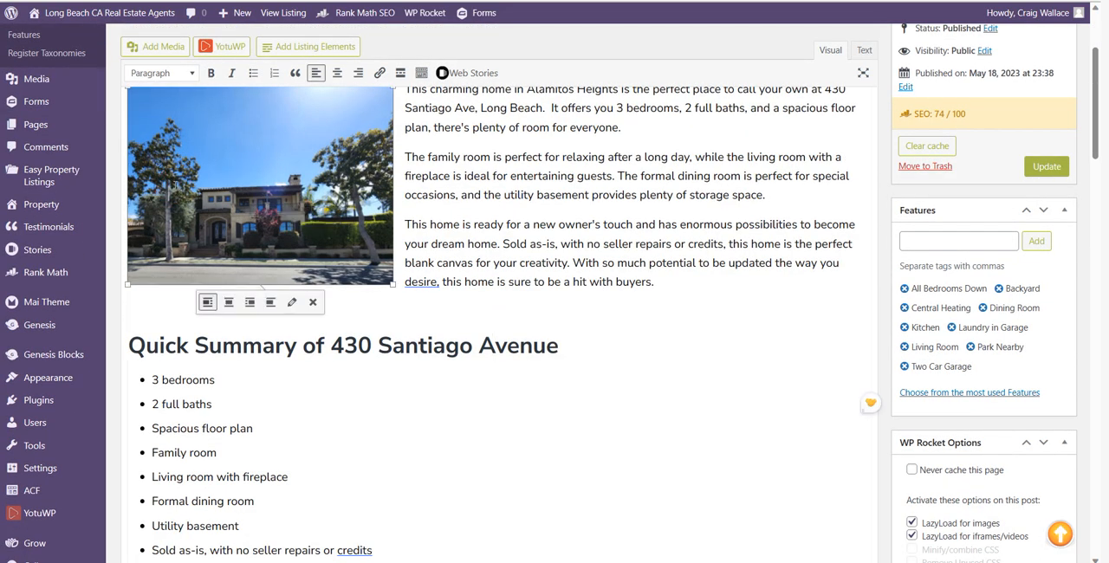
scroll(476, 274, "down", 2)
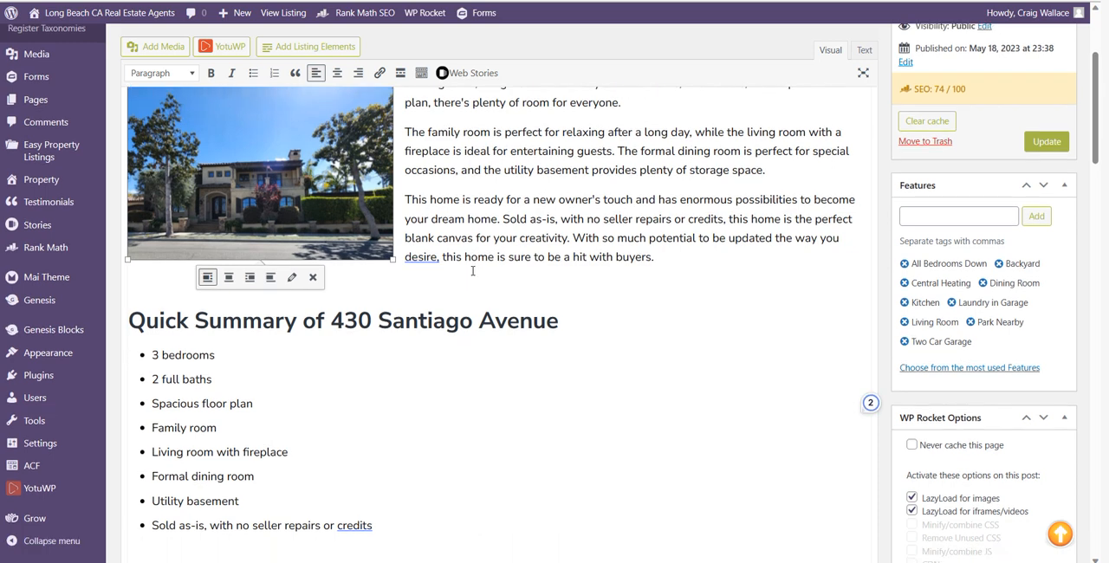
Switch the Quick Summary heading to paragraph format and reapply Heading 2 to it
left_click(205, 179)
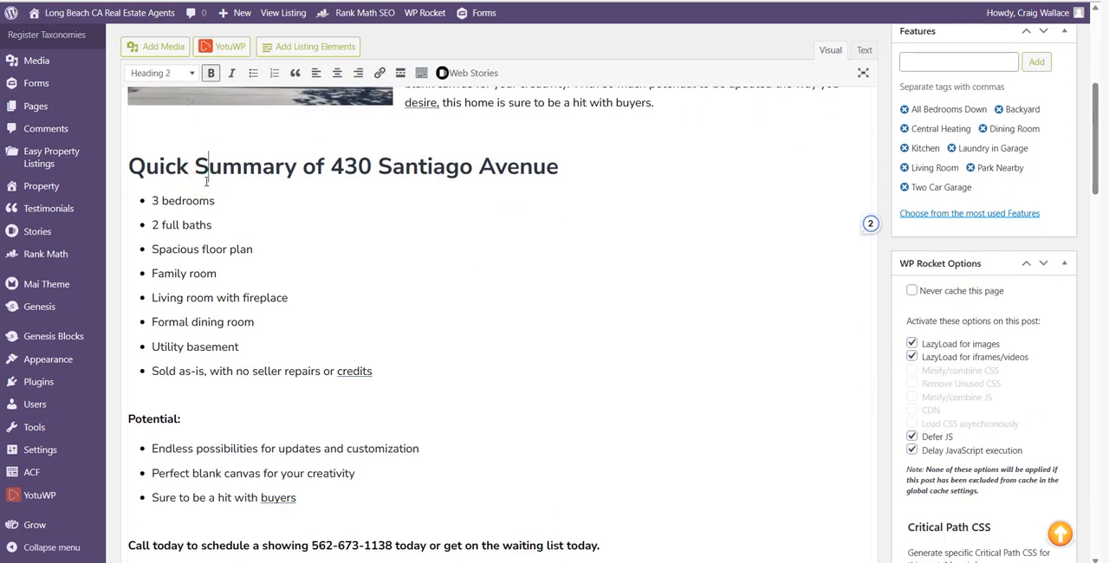
left_click(173, 73)
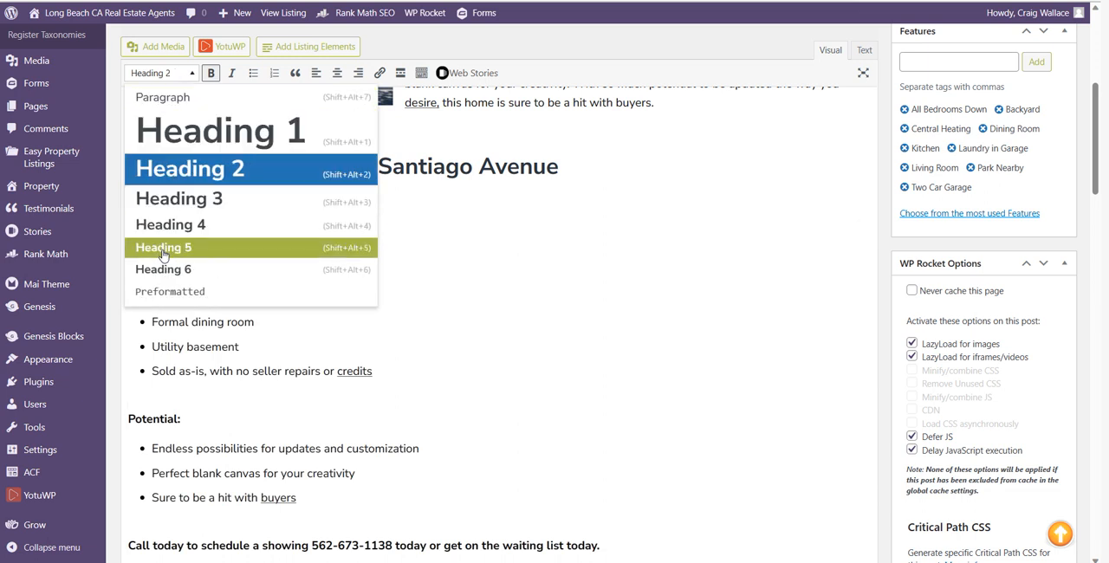
left_click(201, 172)
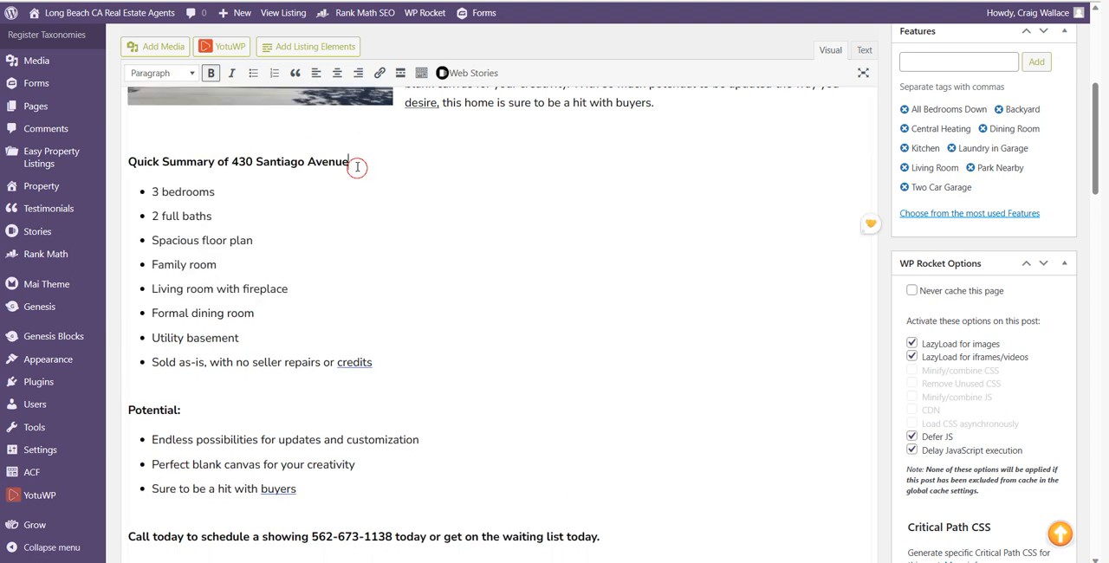
left_click_drag(351, 163, 115, 162)
left_click(161, 73)
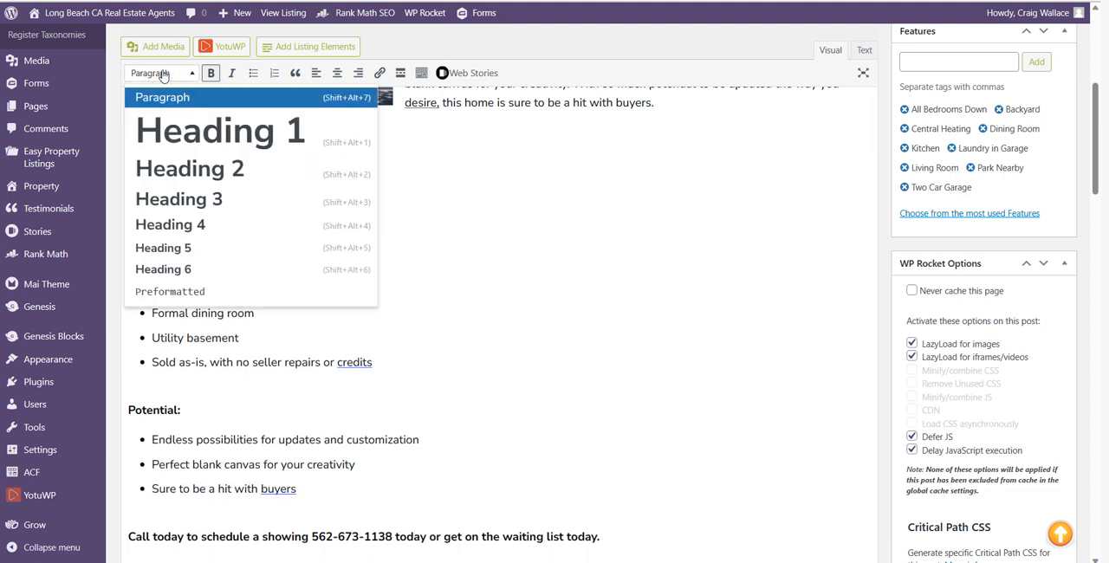
left_click(186, 168)
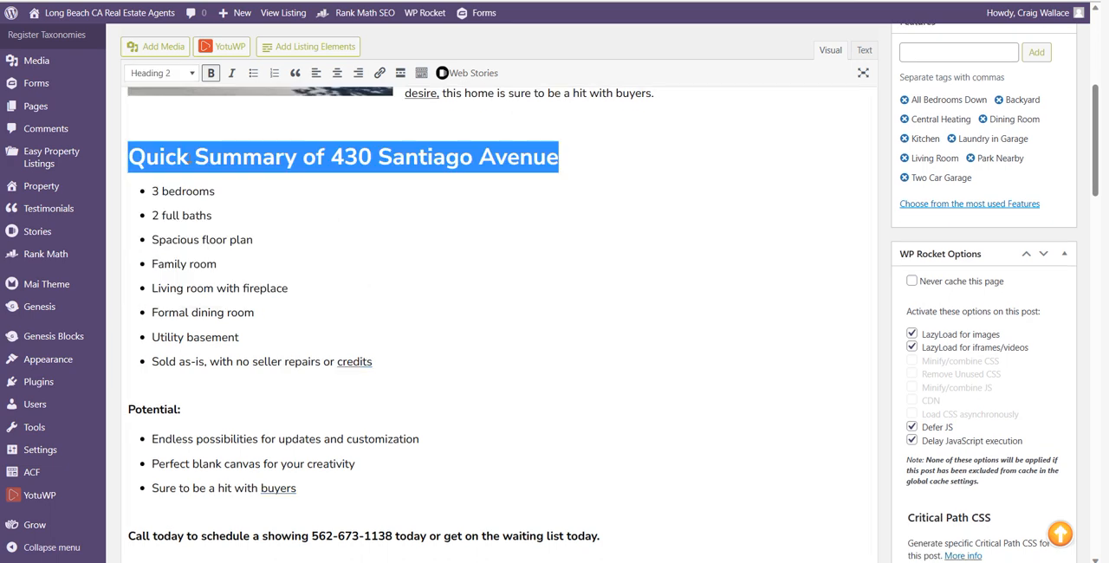
left_click(552, 277)
Examine the rest of the description, including the Potential list, the call-to-action line and the map and video sections
scroll(573, 280, "down", 1)
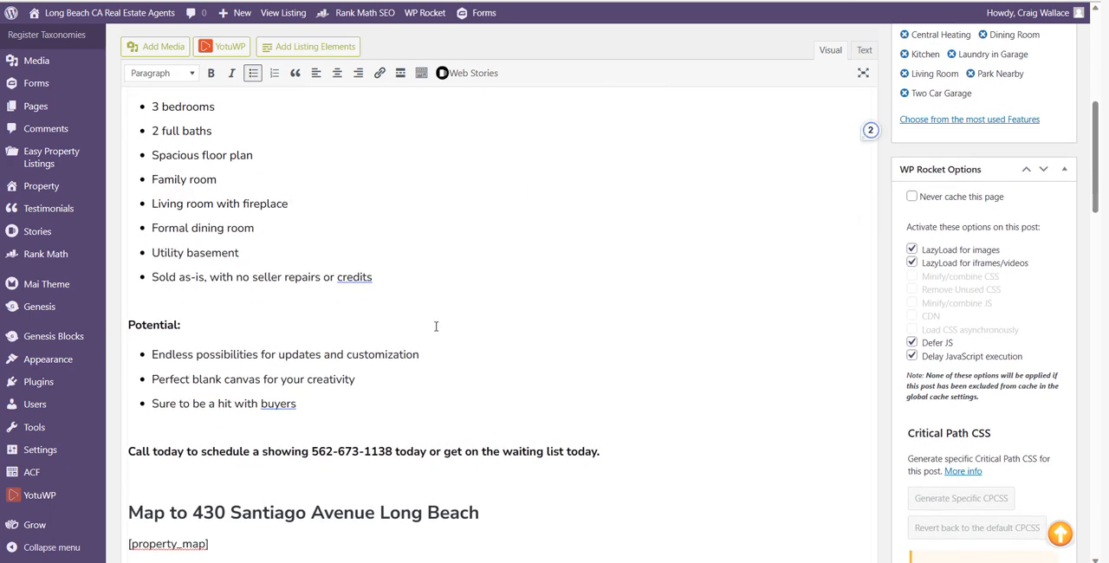
scroll(413, 274, "down", 1)
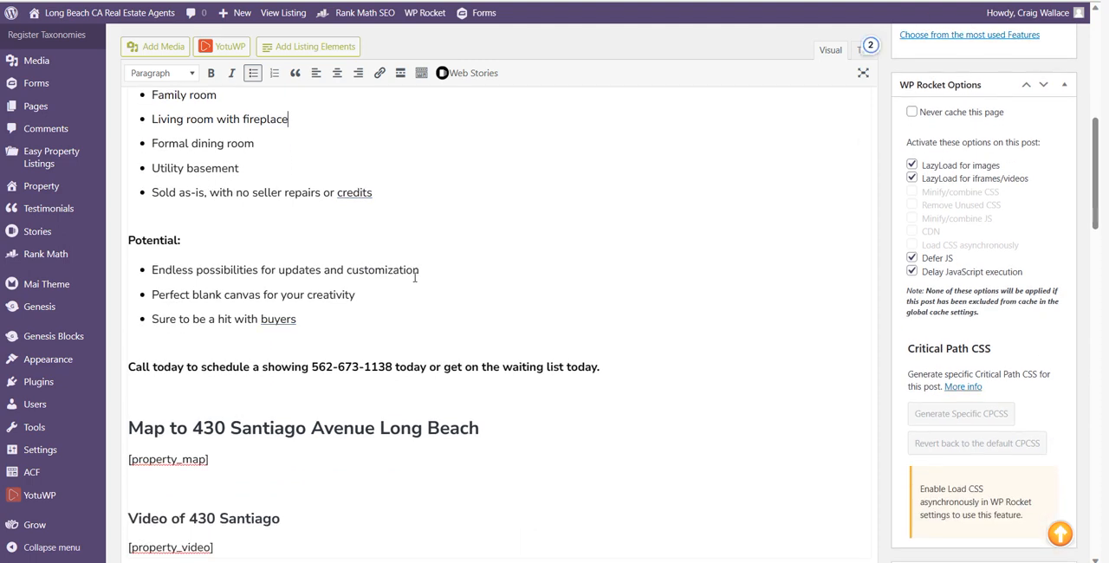
scroll(239, 184, "down", 2)
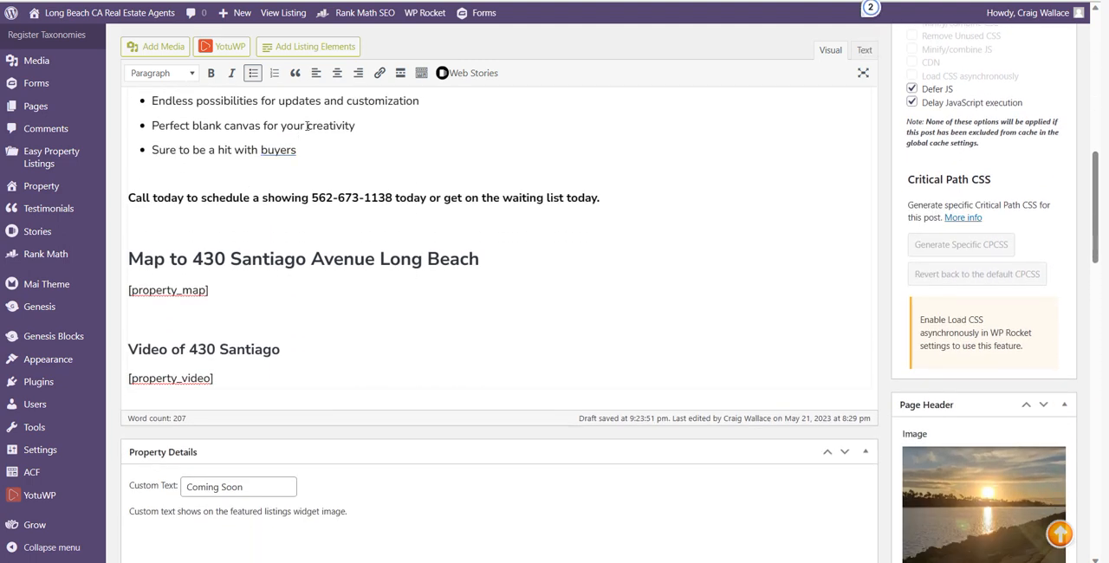
scroll(307, 126, "up", 1)
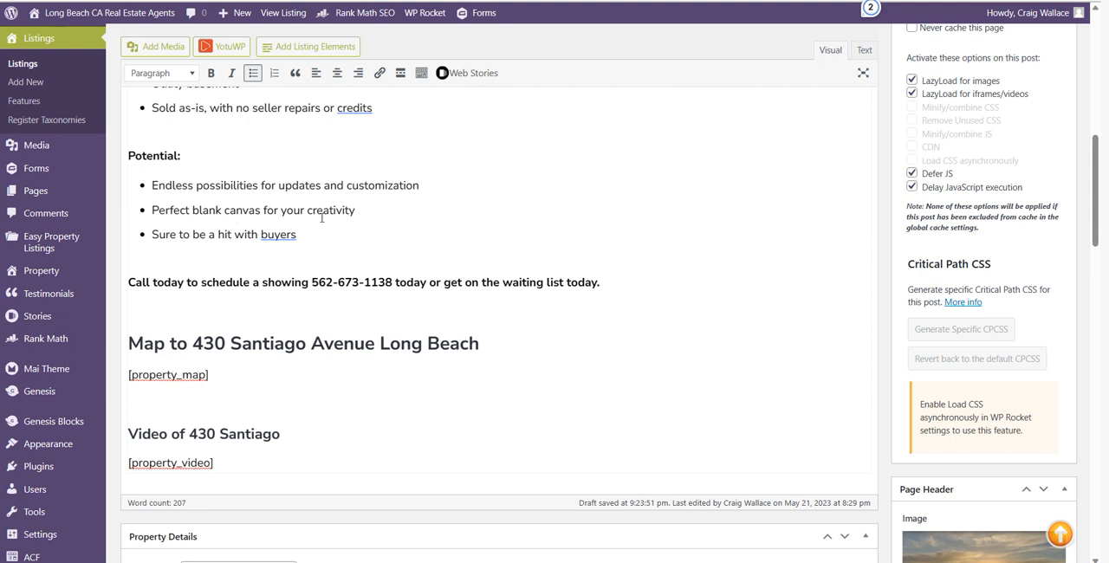
scroll(529, 264, "down", 1)
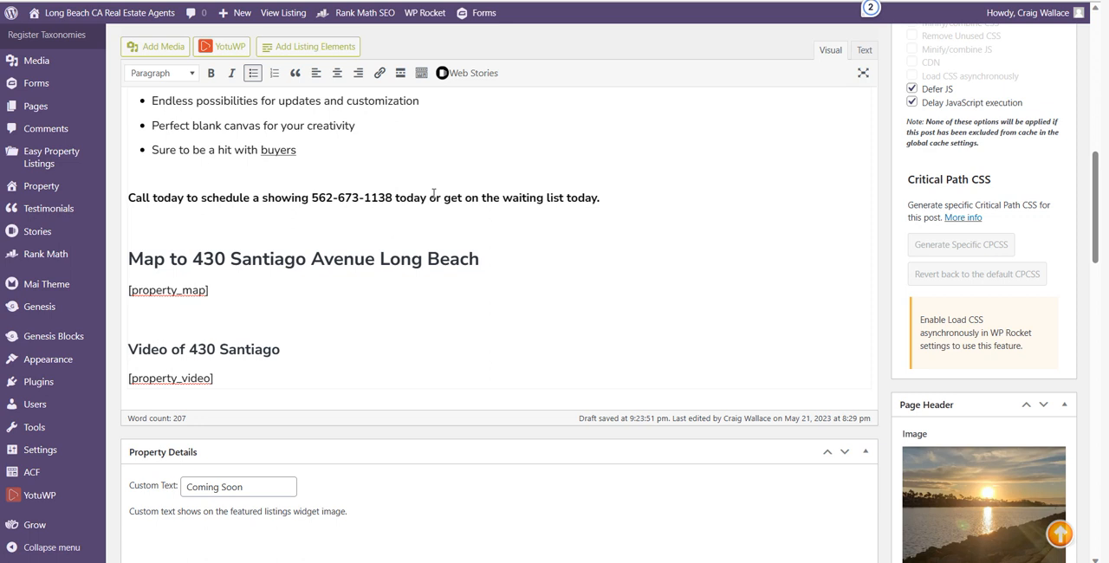
scroll(301, 290, "down", 1)
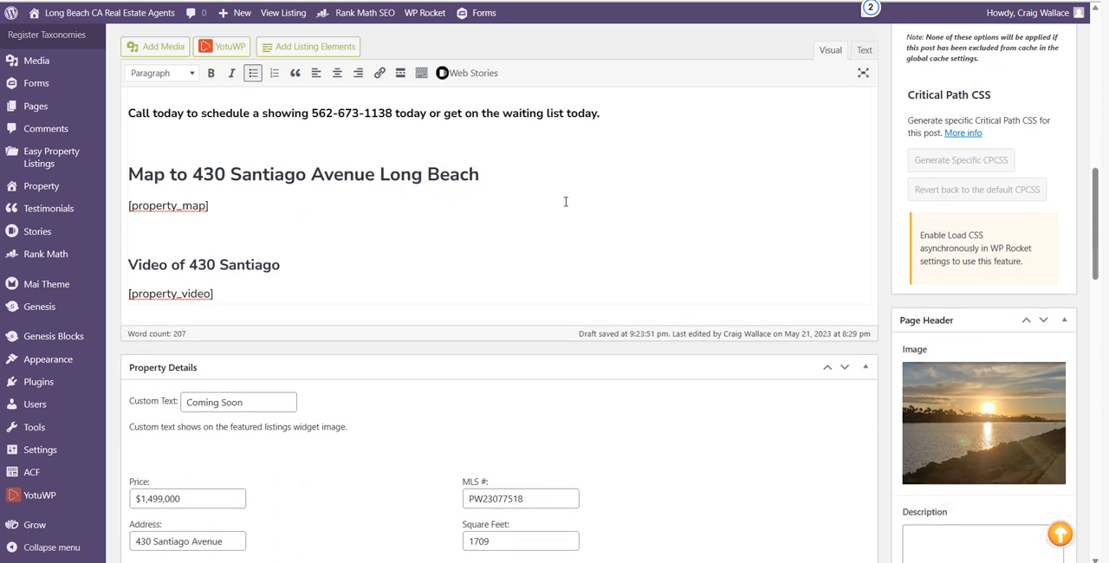
scroll(566, 201, "down", 2)
Copy the property's address from the map heading in the description
scroll(447, 193, "up", 2)
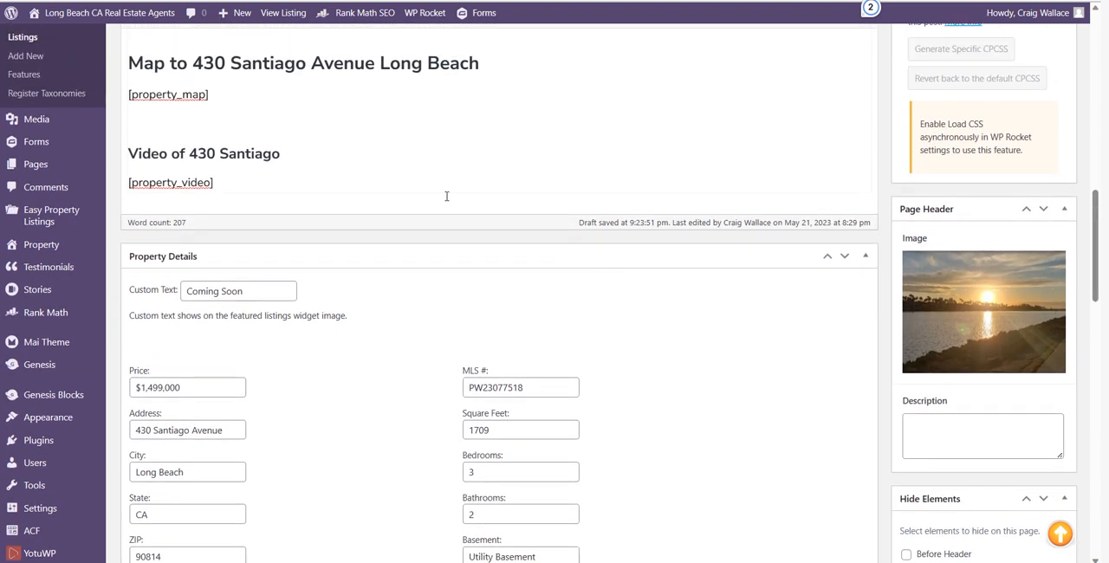
left_click_drag(192, 174, 481, 177)
right_click(477, 178)
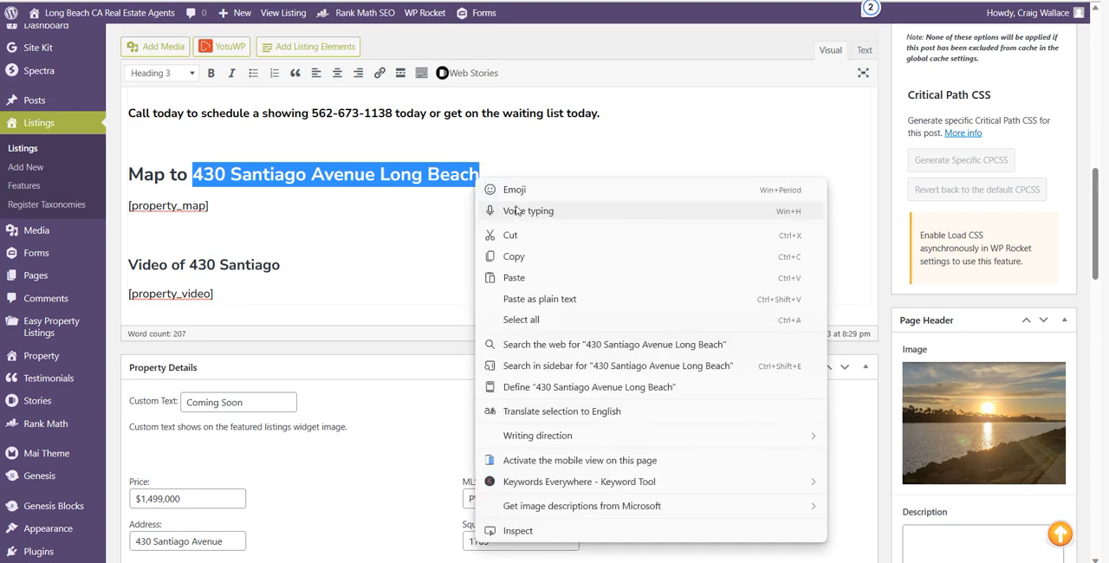
left_click(521, 257)
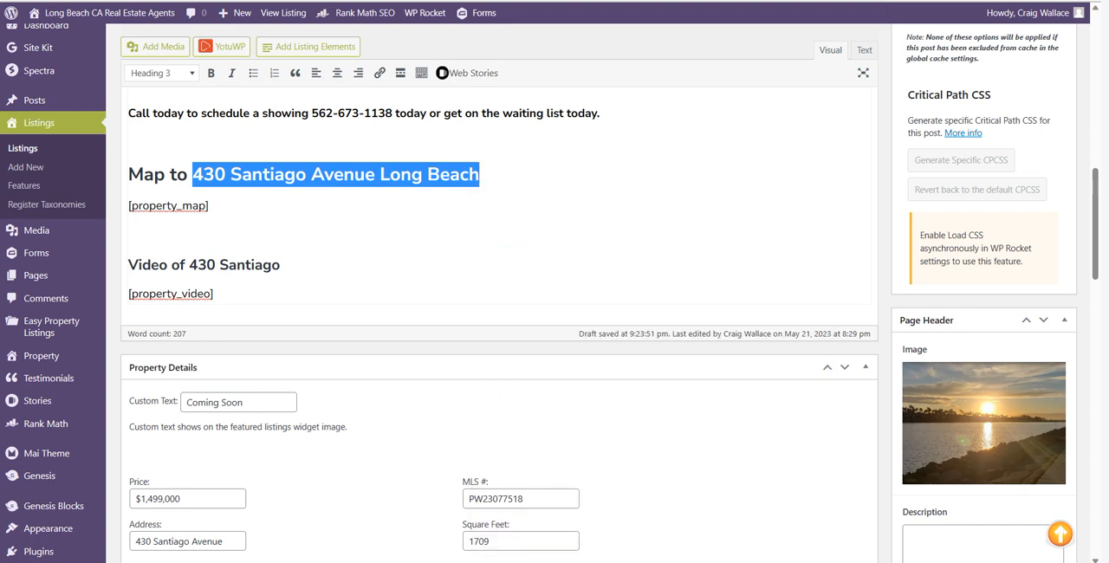
Search the web for "google maps" in a new browser tab and open the Google Maps site
key("ctrl+t")
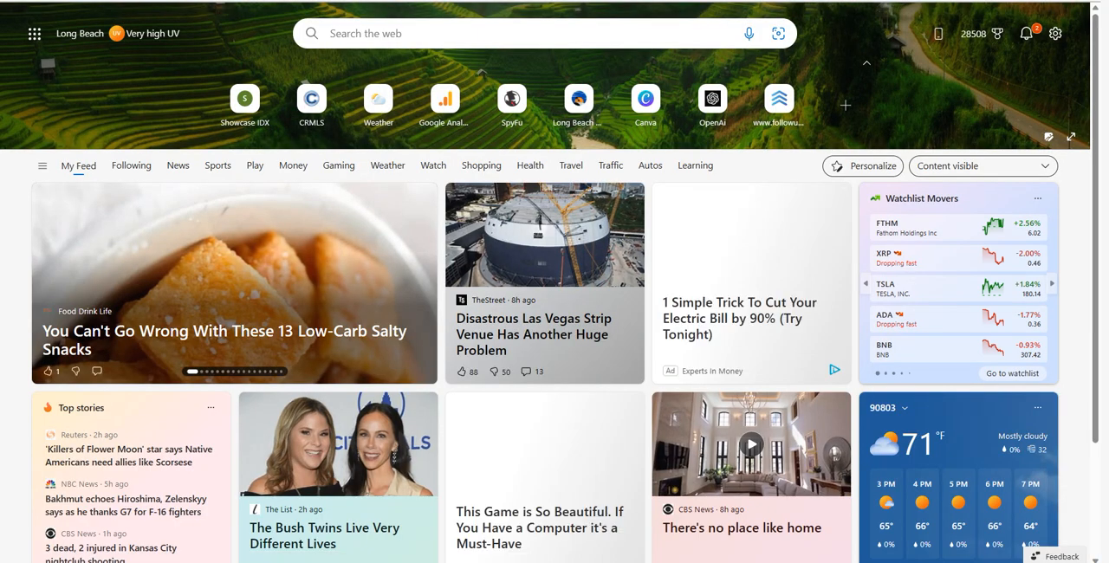
type("google map")
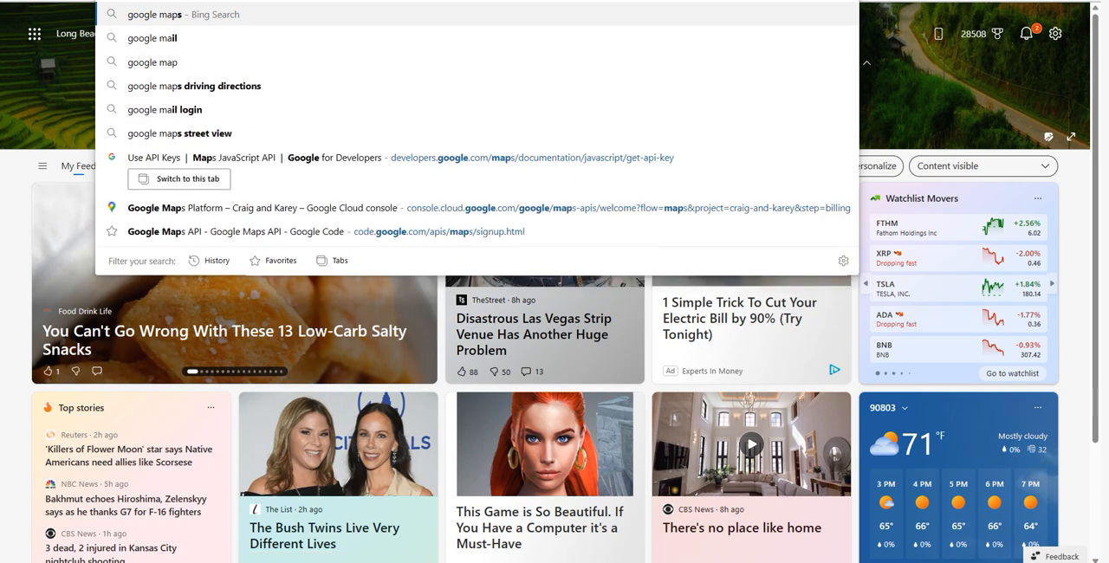
type("s")
key("Return")
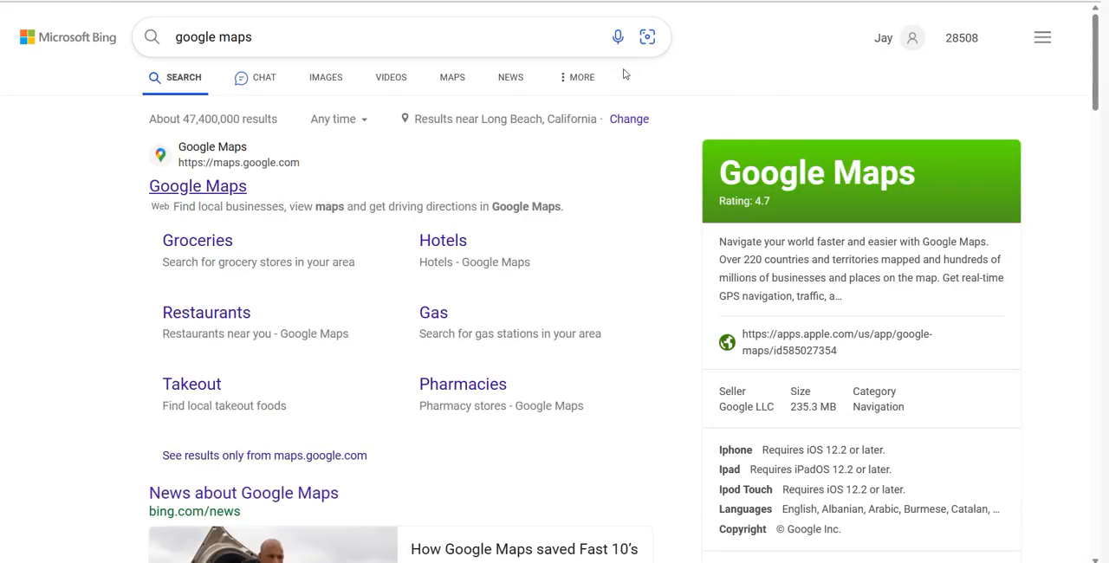
left_click(221, 187)
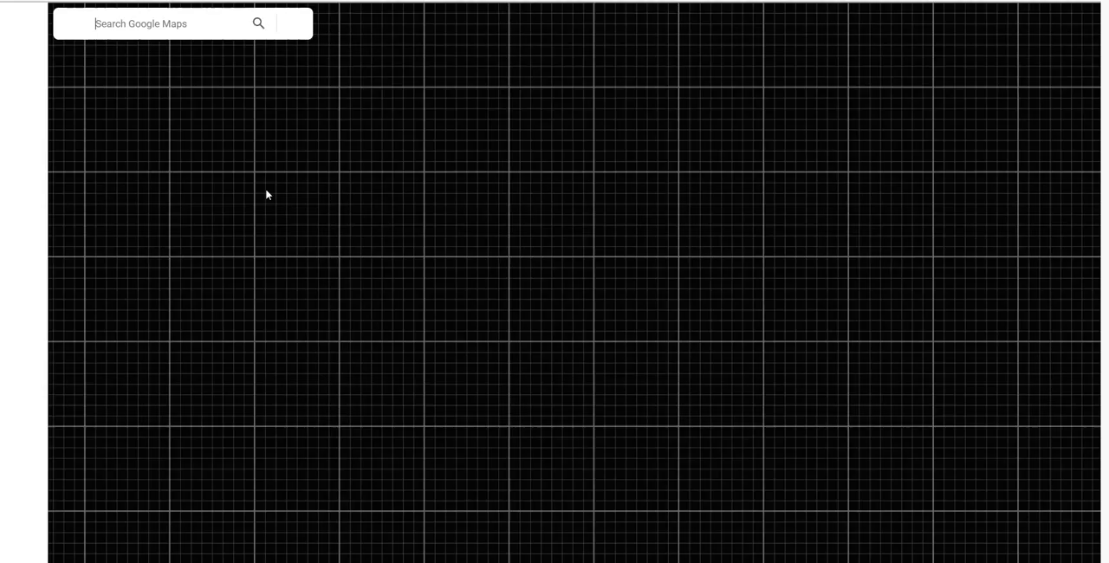
Look up the copied property address in Google Maps
left_click(160, 24)
key("ctrl+v")
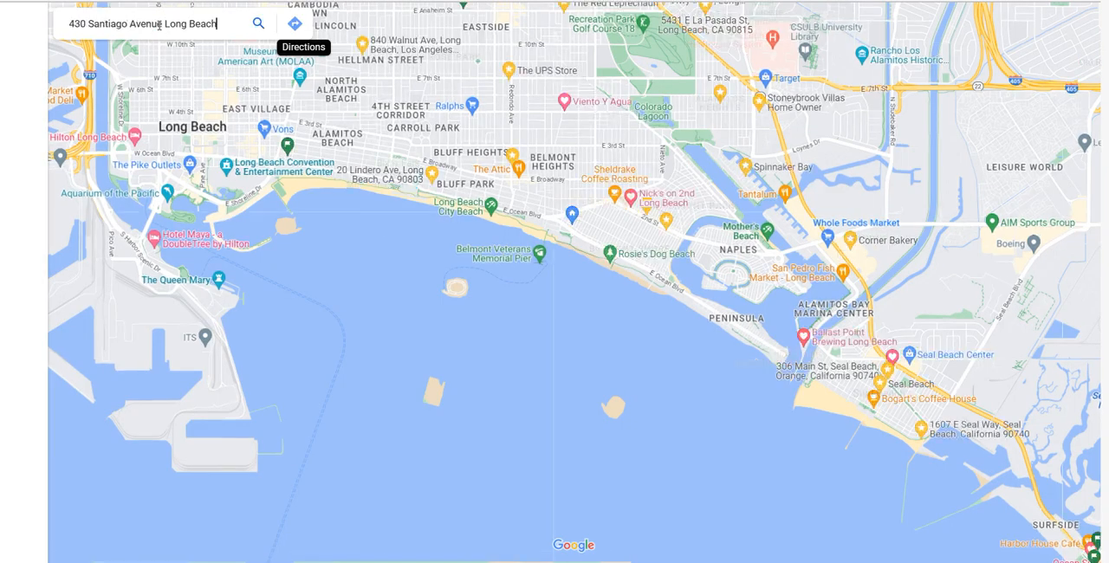
left_click(260, 26)
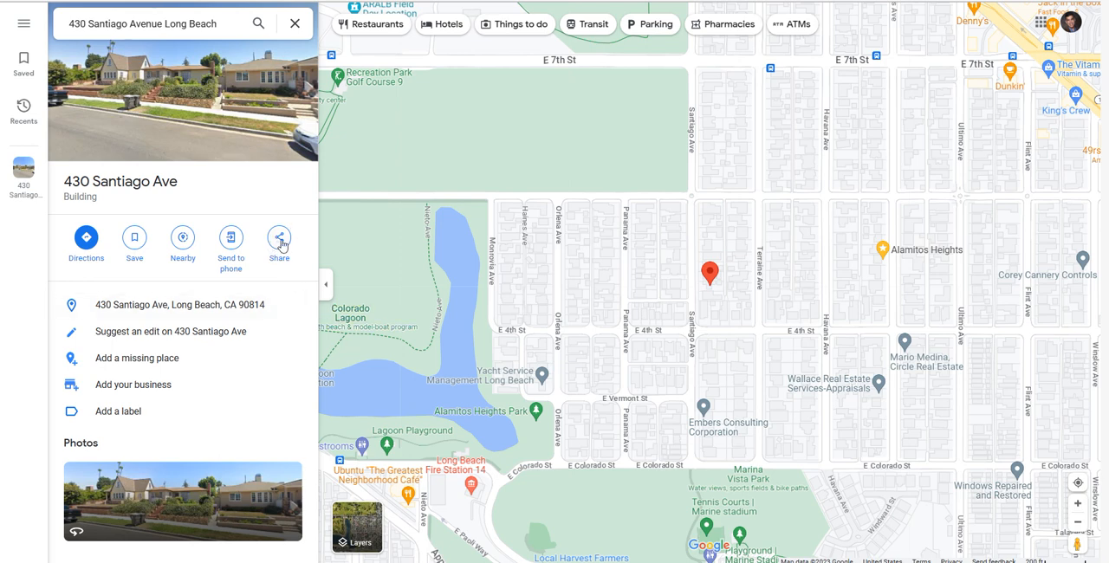
Copy the medium-size embed HTML for the property's map from Google Maps' sharing options
left_click(279, 242)
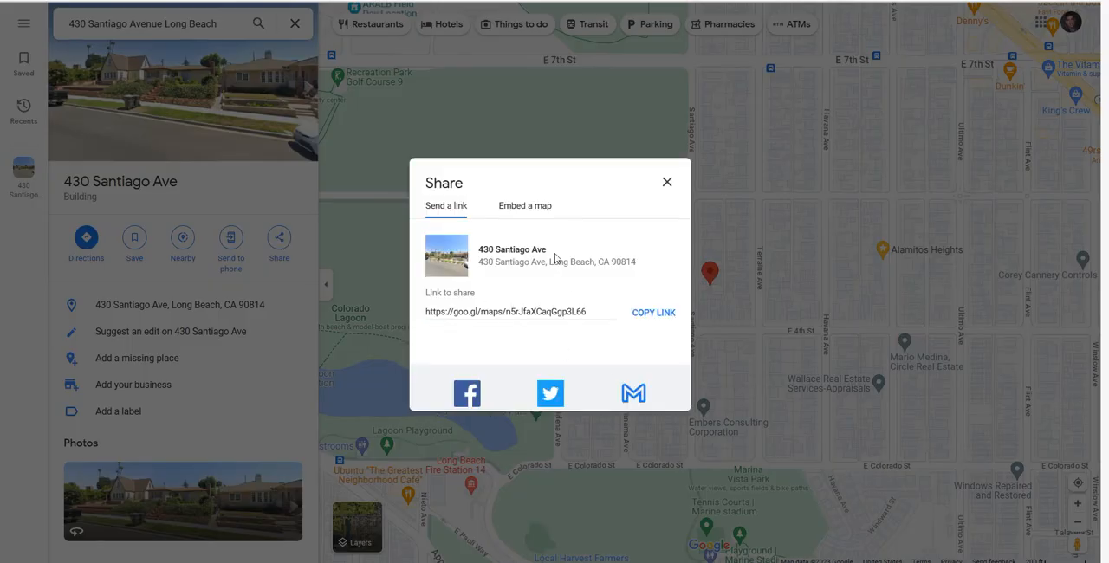
left_click(536, 208)
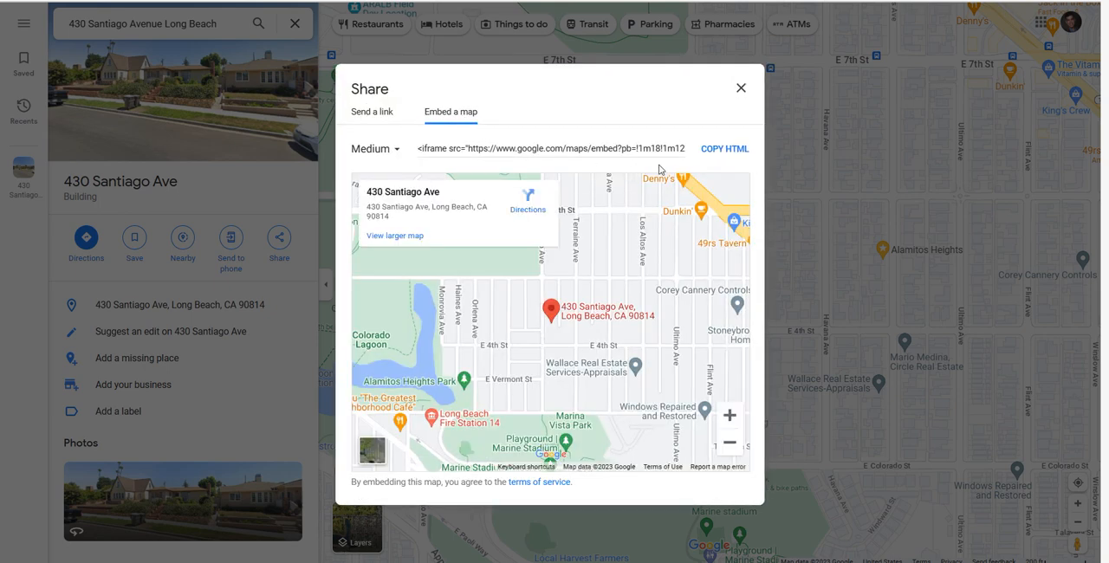
left_click(727, 148)
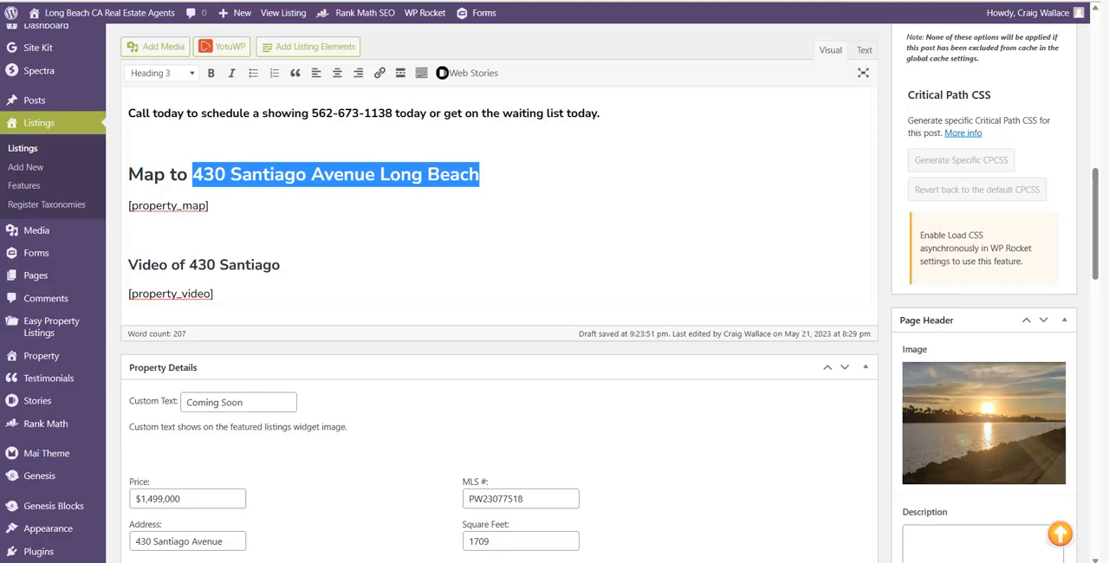
Return to the WordPress listing and replace the existing map embed code in Property Details with the copied Google Maps iframe
scroll(527, 319, "down", 6)
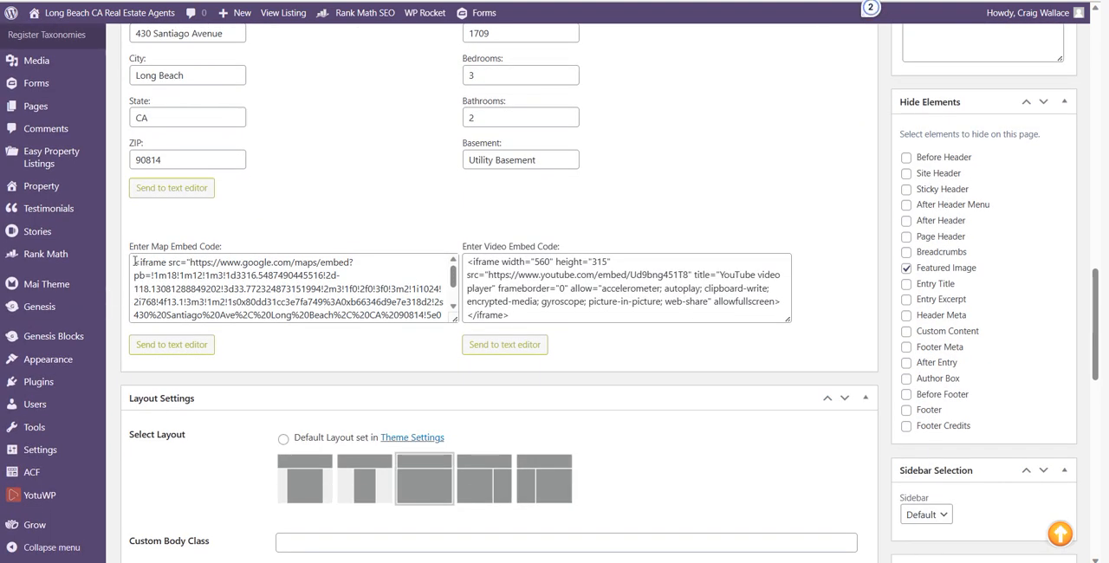
left_click_drag(134, 261, 457, 344)
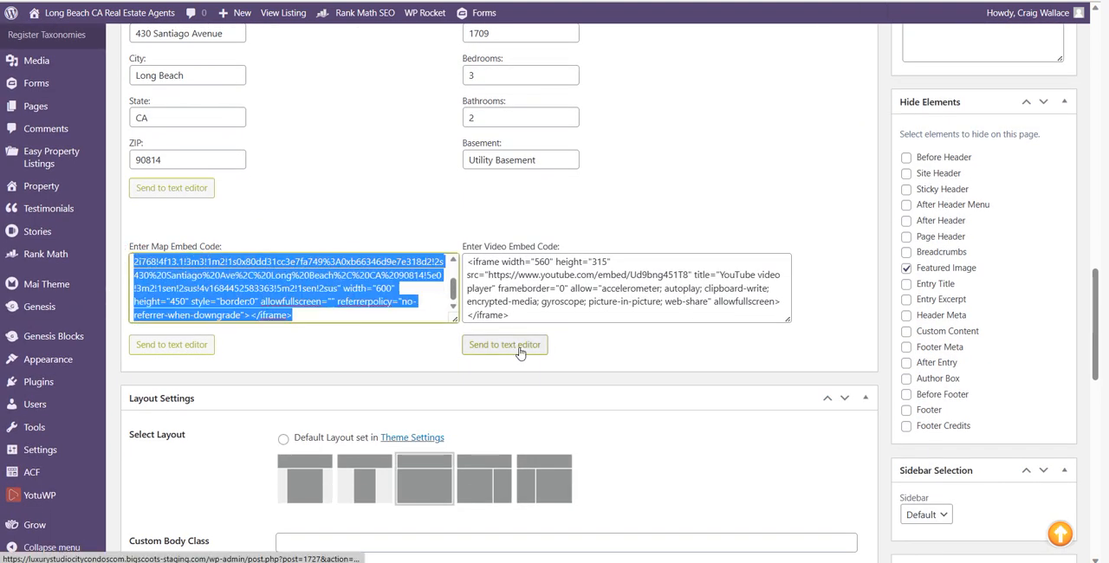
key("ctrl+x")
key("ctrl+v")
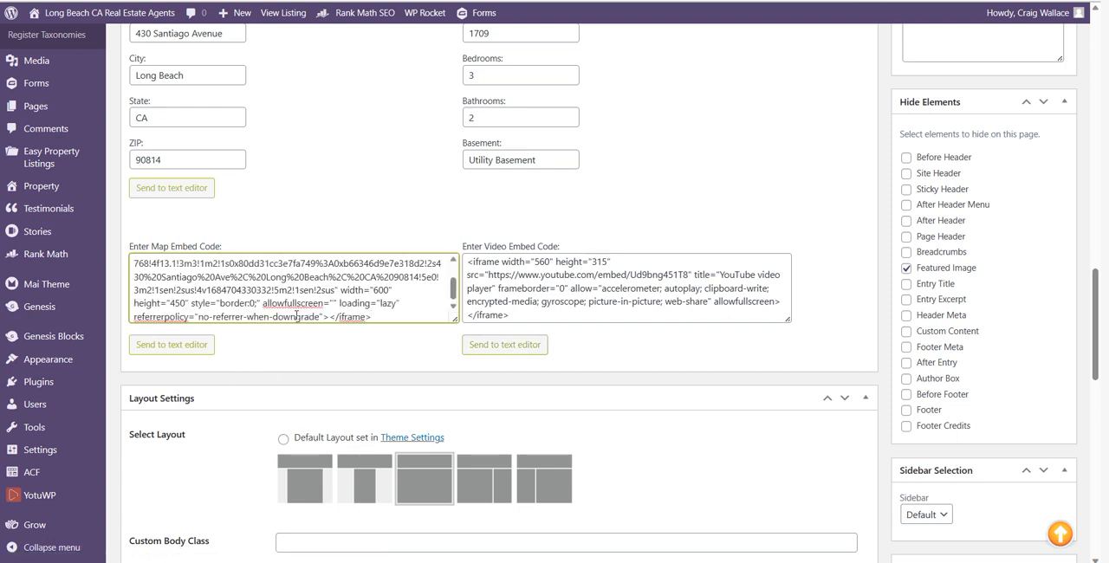
Delete the [property_map] shortcode under the map heading and reinsert it by sending the map embed code to the text editor
scroll(257, 282, "up", 2)
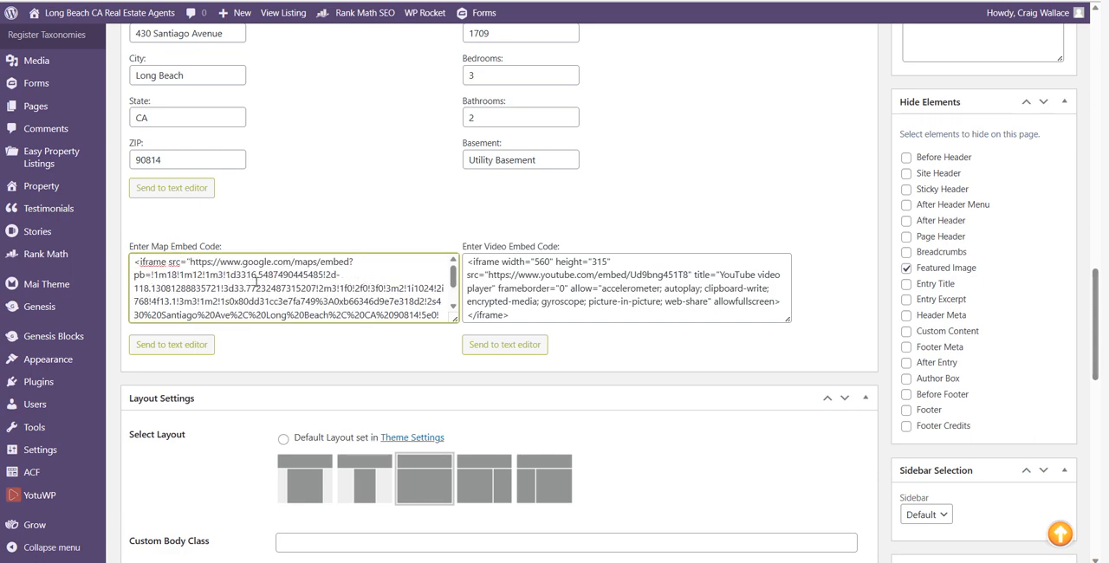
scroll(263, 281, "up", 5)
scroll(265, 284, "up", 2)
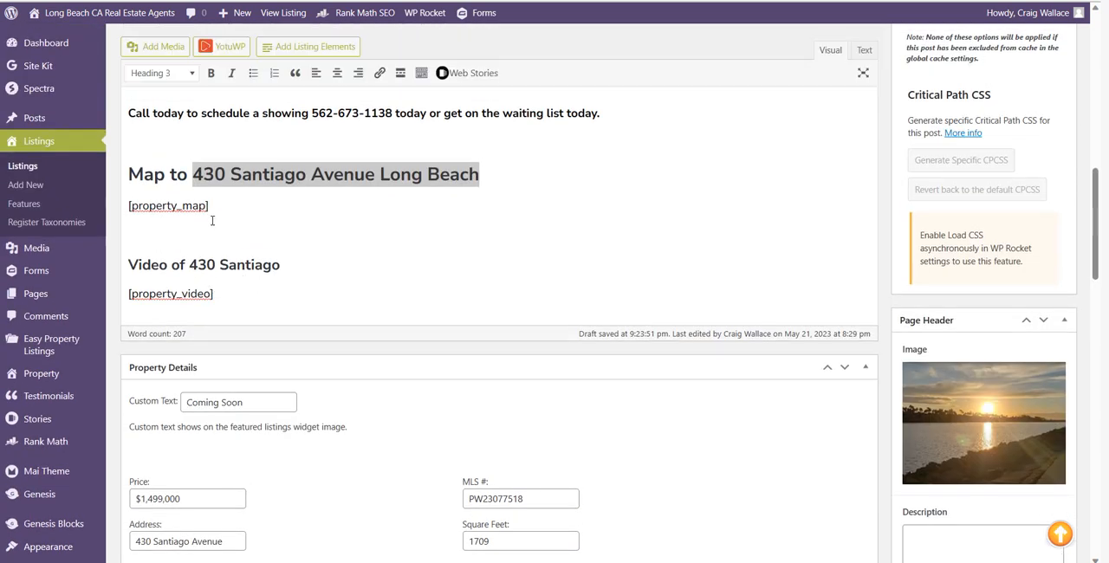
left_click_drag(209, 208, 117, 218)
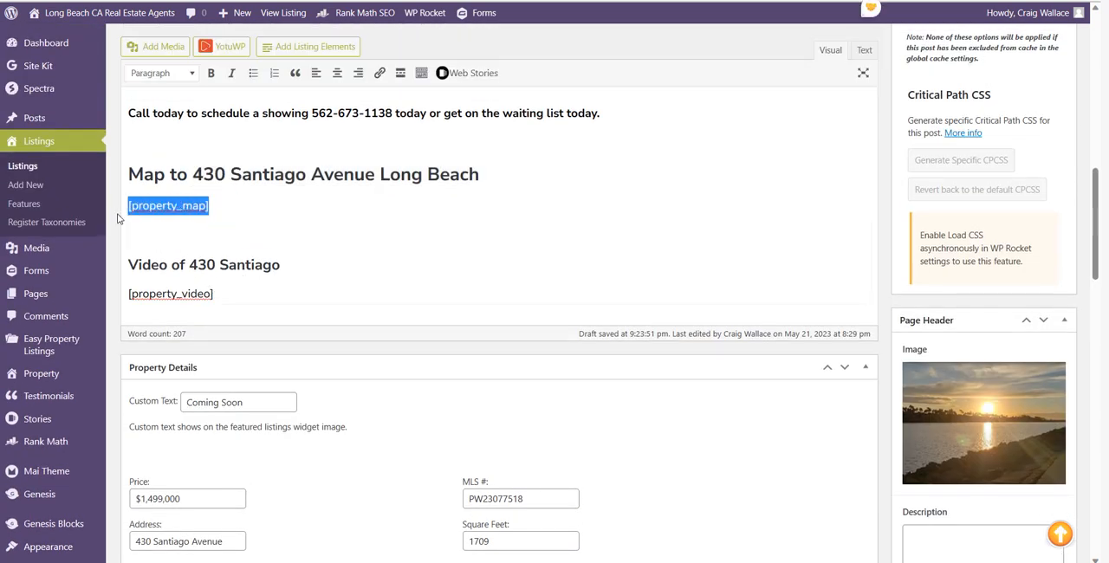
key("BackSpace")
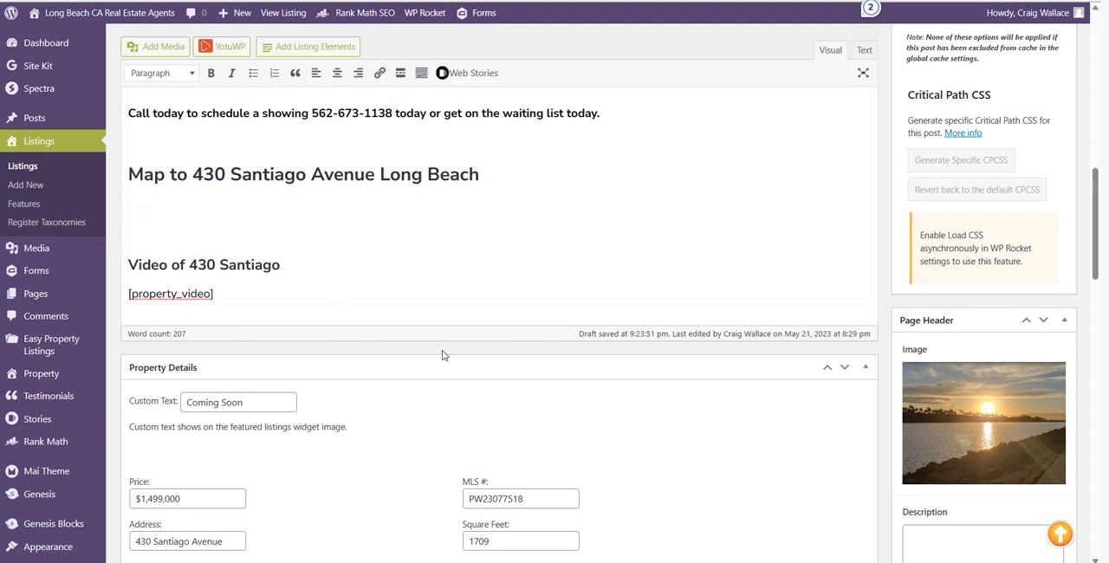
scroll(442, 355, "down", 5)
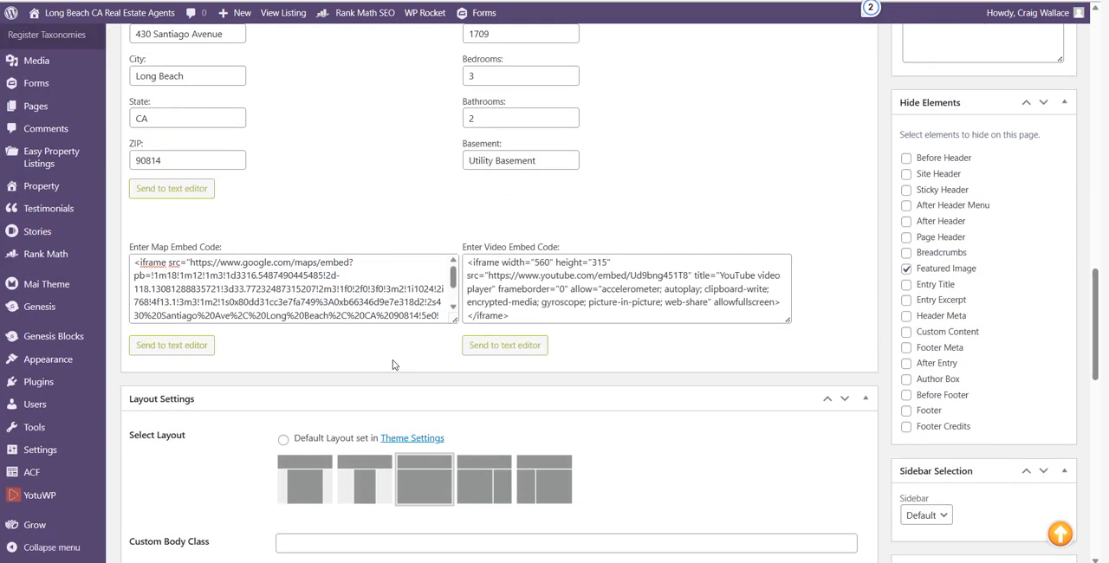
left_click(172, 346)
scroll(240, 344, "down", 8)
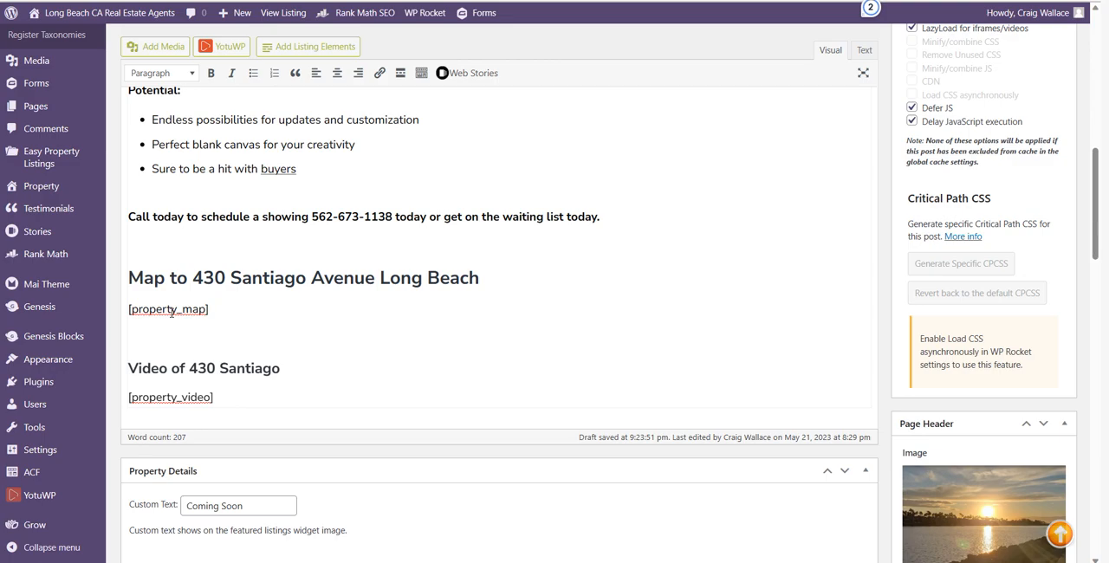
Compare the map and video embed codes in Property Details with their shortcodes in the description
scroll(473, 352, "down", 6)
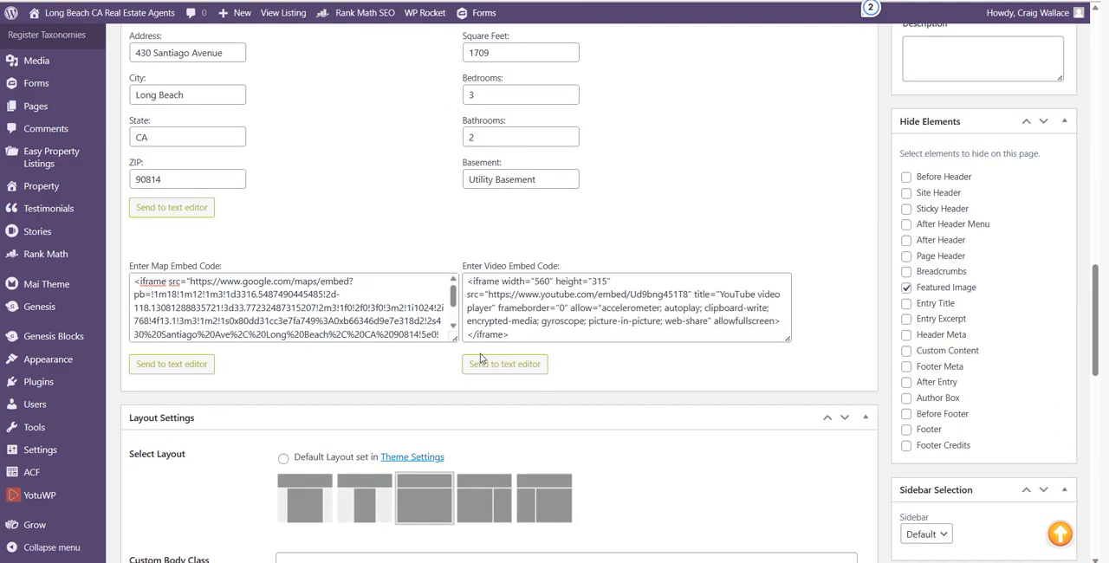
scroll(473, 222, "up", 4)
scroll(473, 222, "up", 3)
scroll(341, 397, "down", 8)
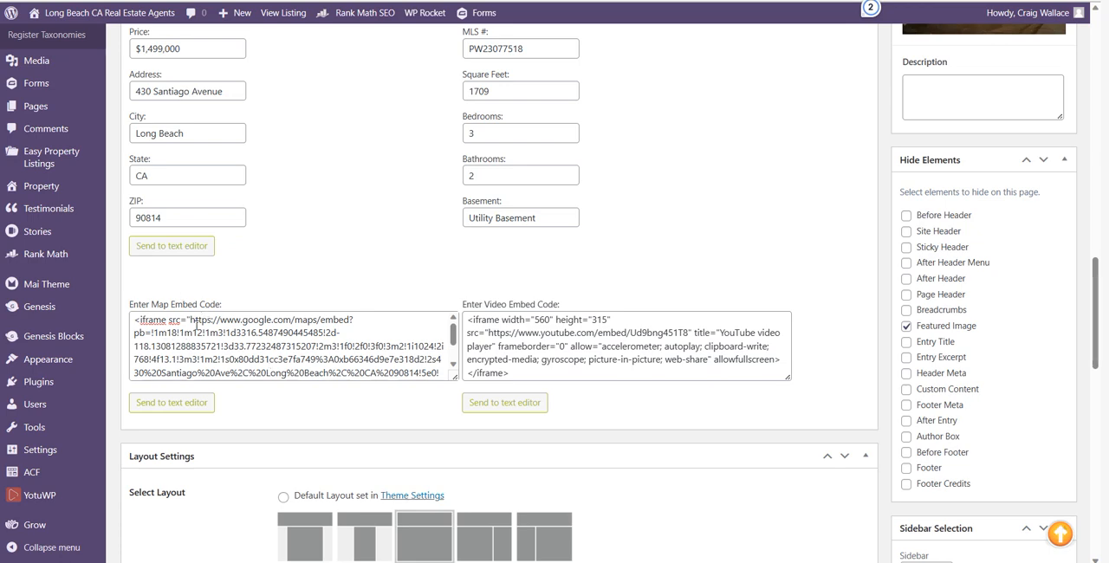
scroll(288, 263, "up", 5)
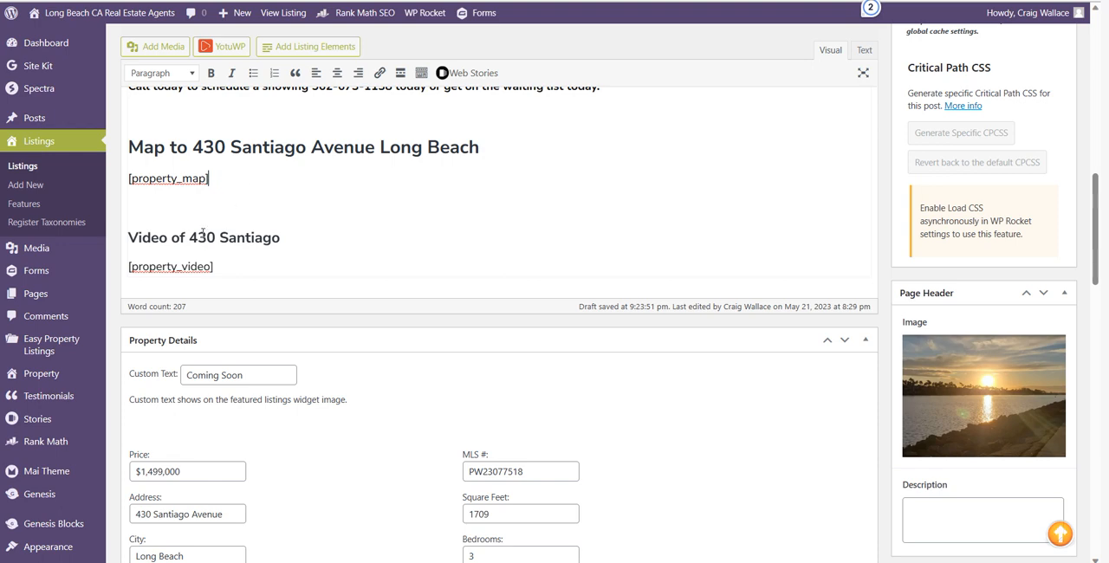
scroll(401, 289, "down", 6)
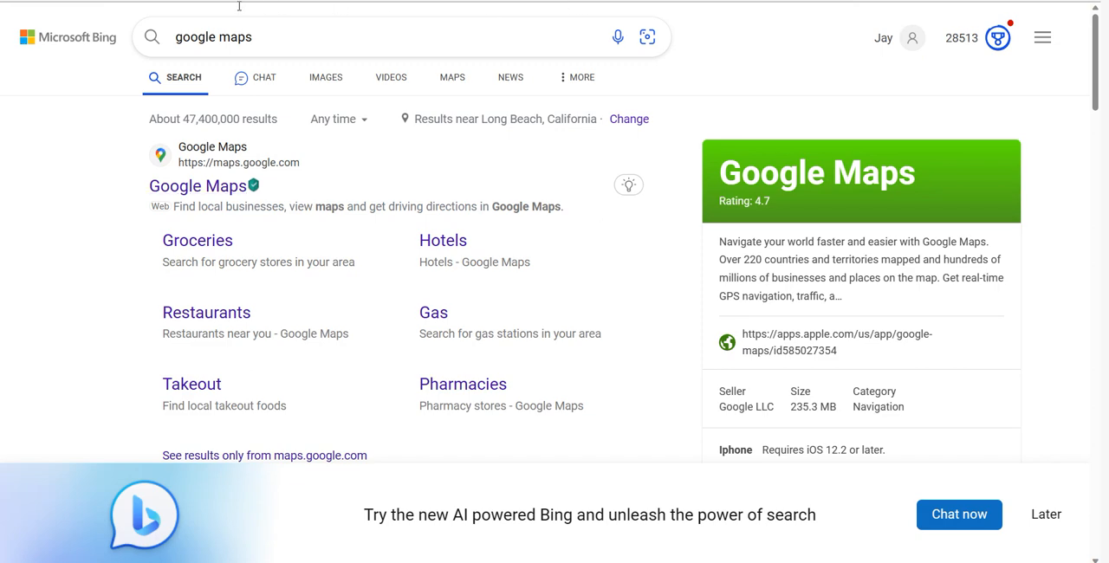
Switch to the web search tab, search for "youtube" and open the YouTube site
left_click(234, 5)
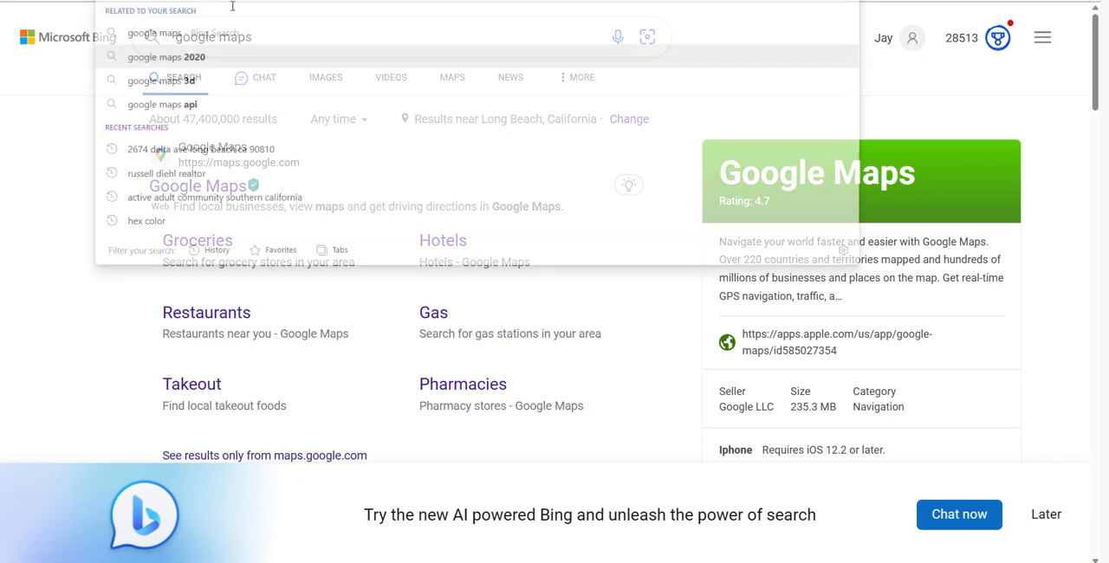
type("youtube")
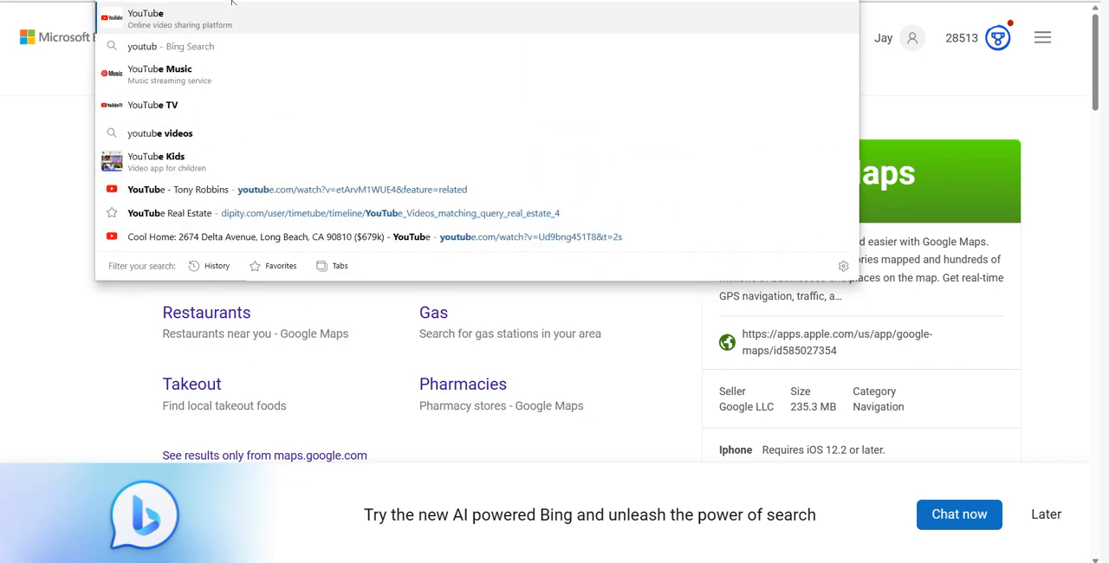
key("Return")
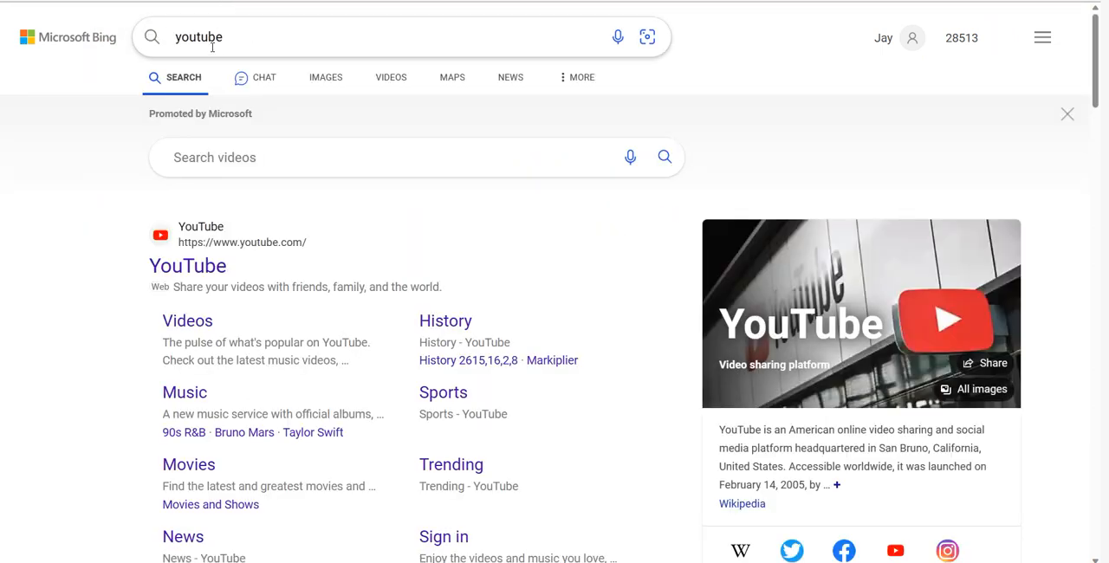
left_click(197, 267)
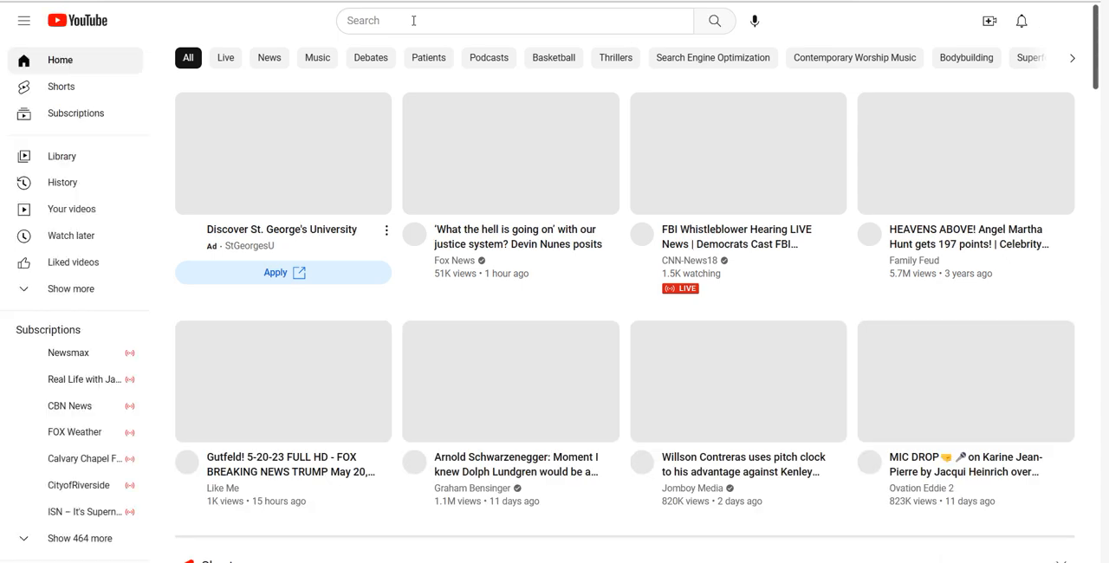
Enter the Delta property's street address and Long Beach as the YouTube search query
left_click(413, 20)
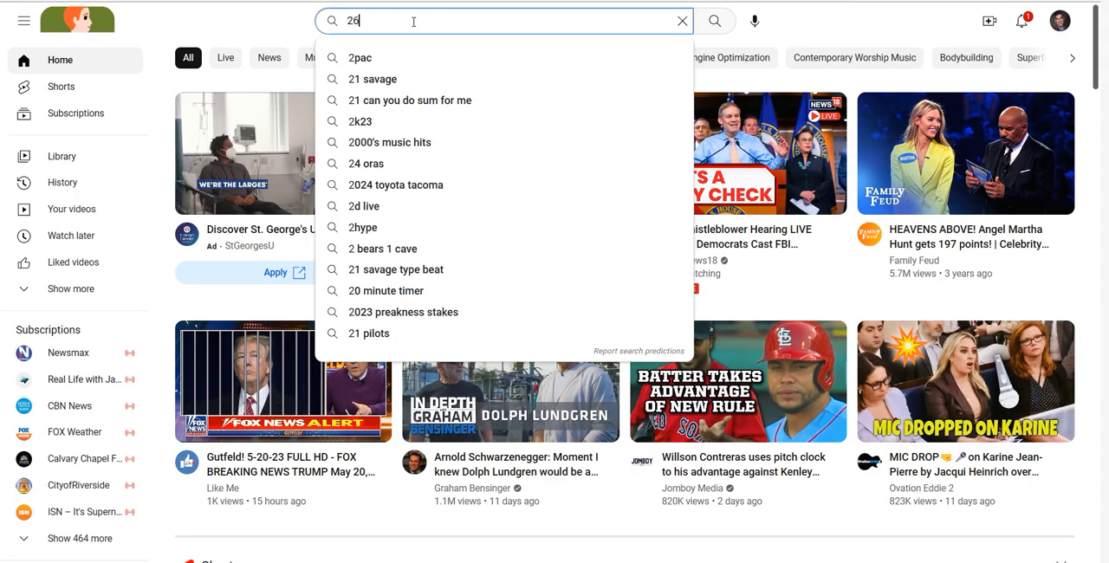
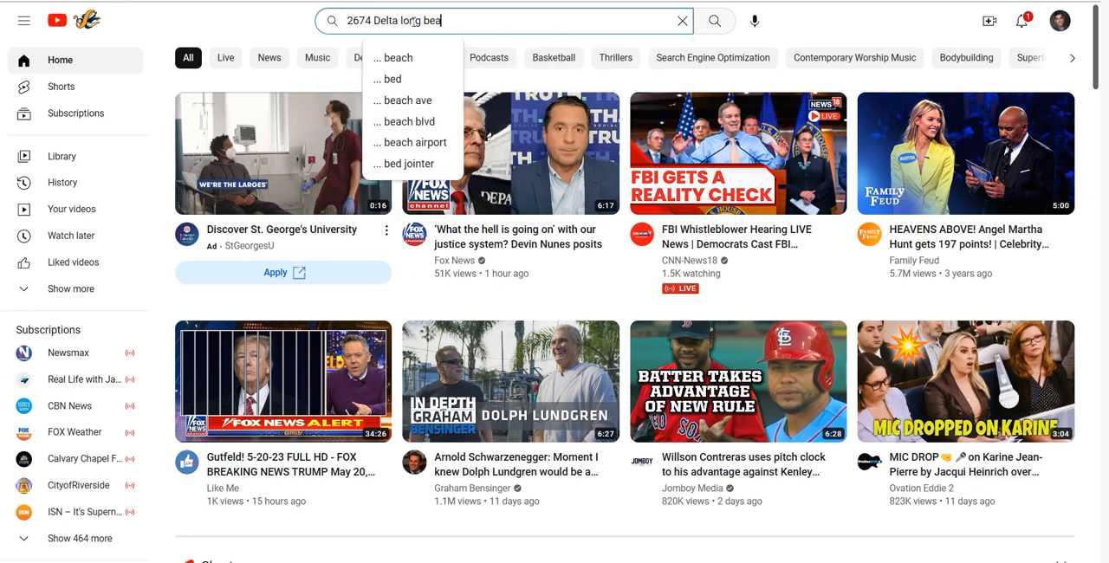